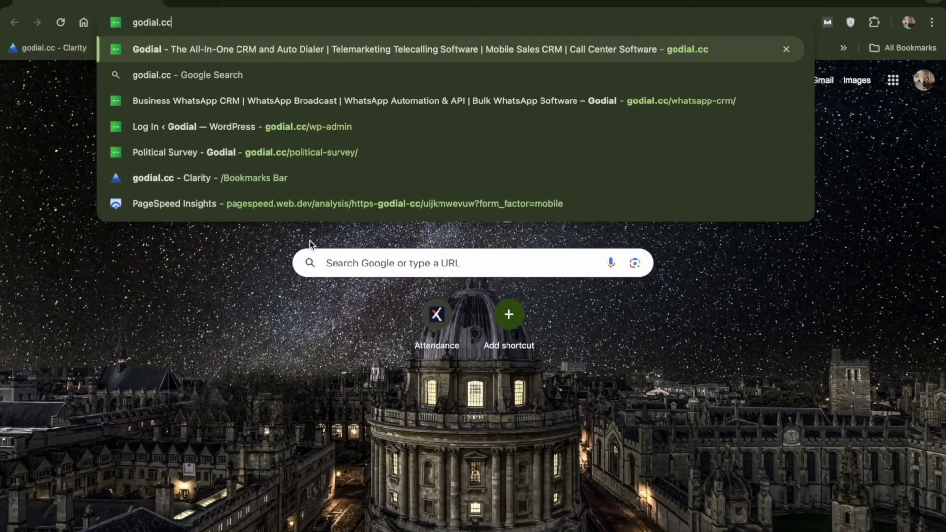
Load the godial.cc website in a new browser tab.
{"action": "key", "text": "Return"}
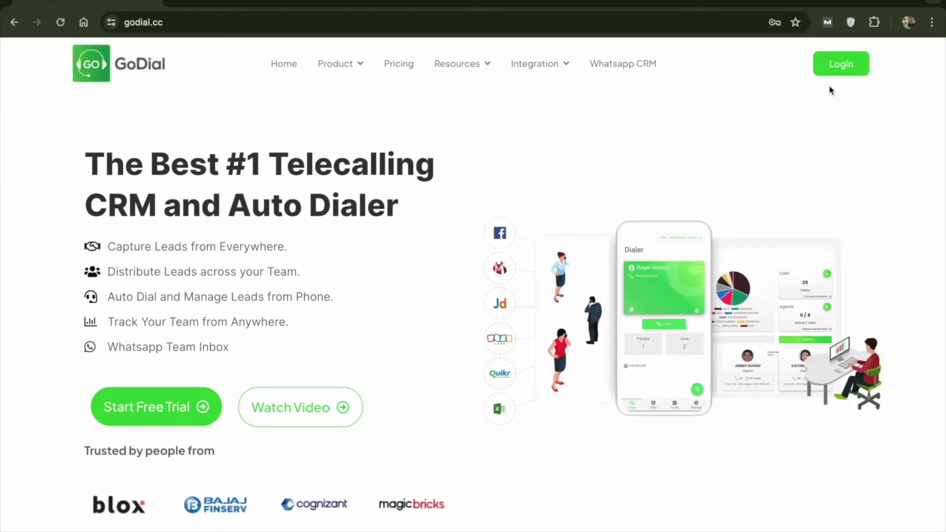
Sign up for the WhatsApp CRM trial as GoDial with a phone number and reach the dashboard.
{"action": "left_click", "coordinate": [631, 72]}
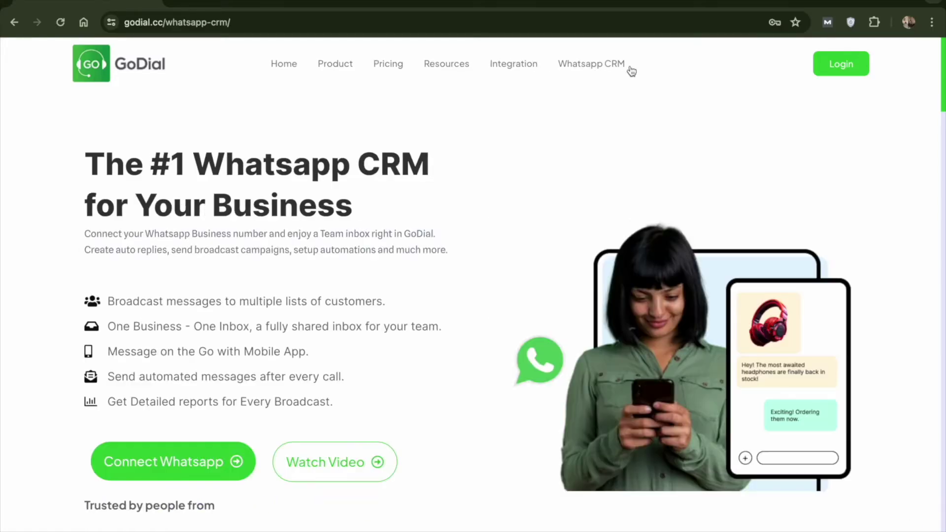
{"action": "left_click", "coordinate": [336, 342]}
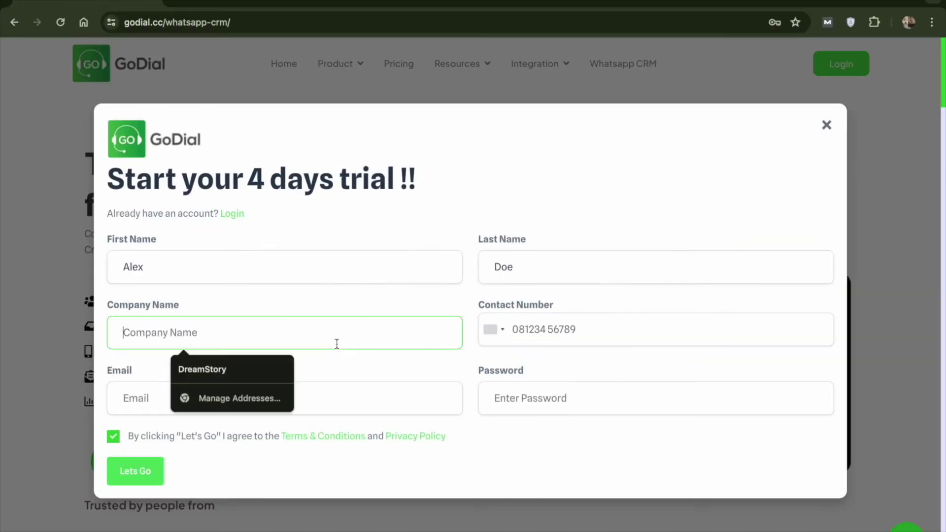
{"action": "type", "text": "GoDial"}
{"action": "key", "text": "Tab"}
{"action": "type", "text": "9090909090"}
{"action": "key", "text": "Tab"}
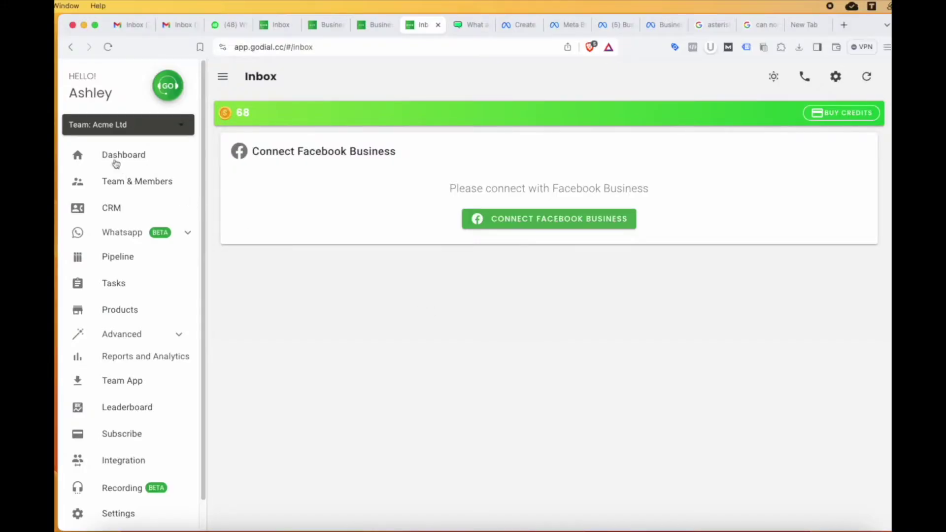
{"action": "left_click", "coordinate": [116, 164]}
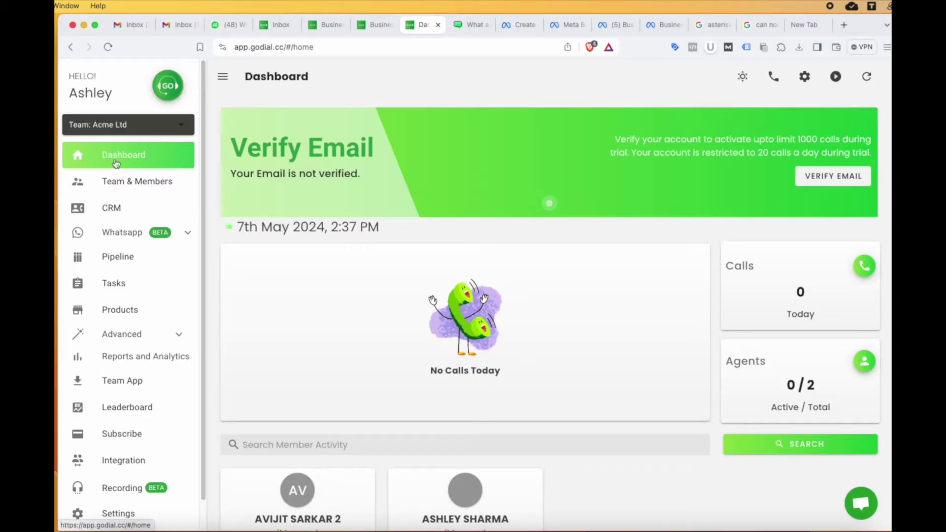
Open the WhatsApp Inbox and start connecting a Facebook Business account.
{"action": "left_click", "coordinate": [163, 238]}
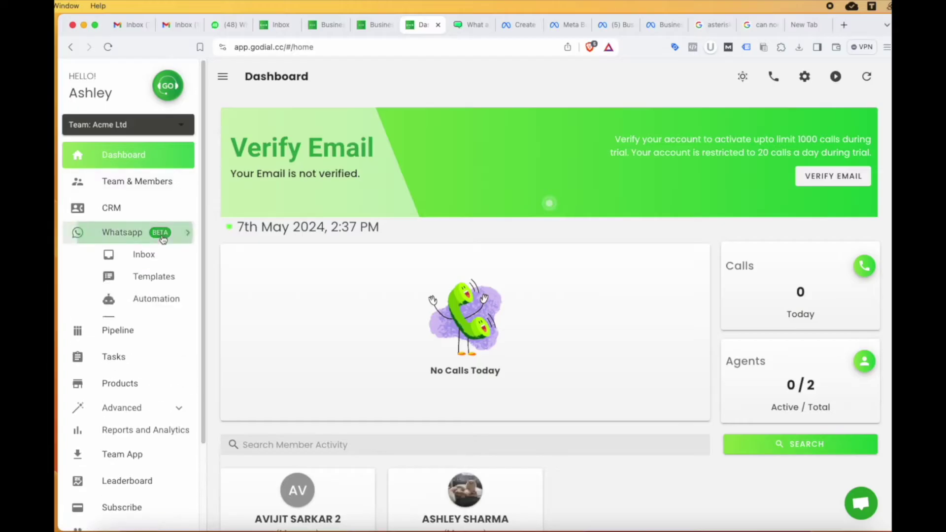
{"action": "left_click", "coordinate": [144, 255]}
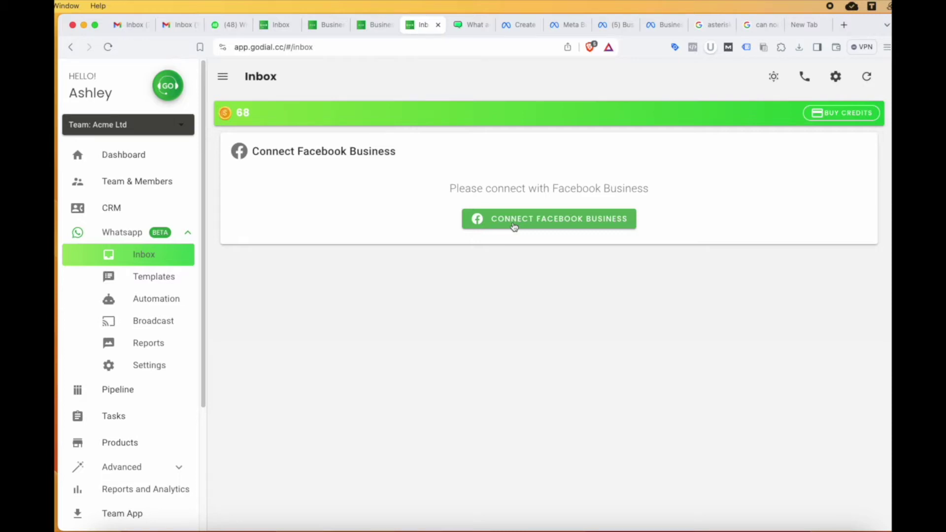
{"action": "left_click", "coordinate": [514, 225]}
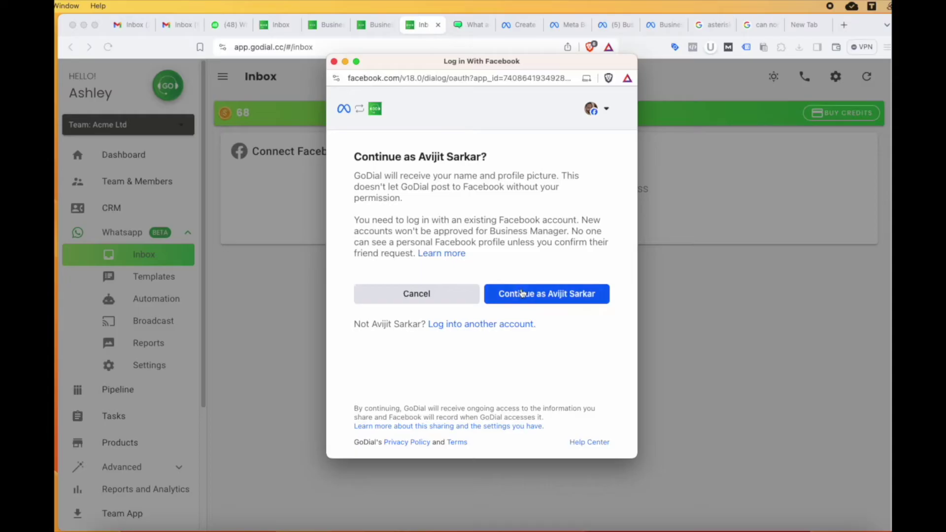
Continue as the signed-in Facebook user and select the ElectroCare Services business portfolio.
{"action": "left_click", "coordinate": [522, 293]}
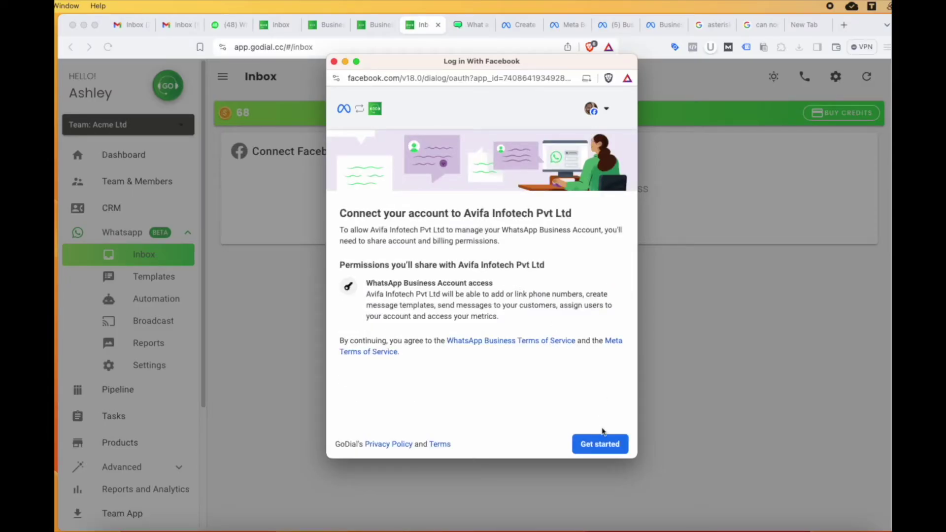
{"action": "left_click", "coordinate": [600, 444]}
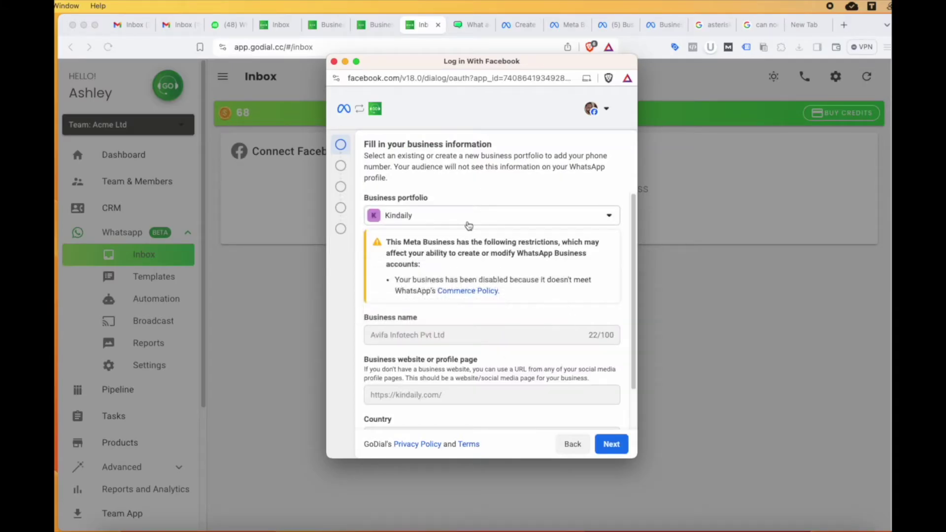
{"action": "left_click", "coordinate": [468, 226]}
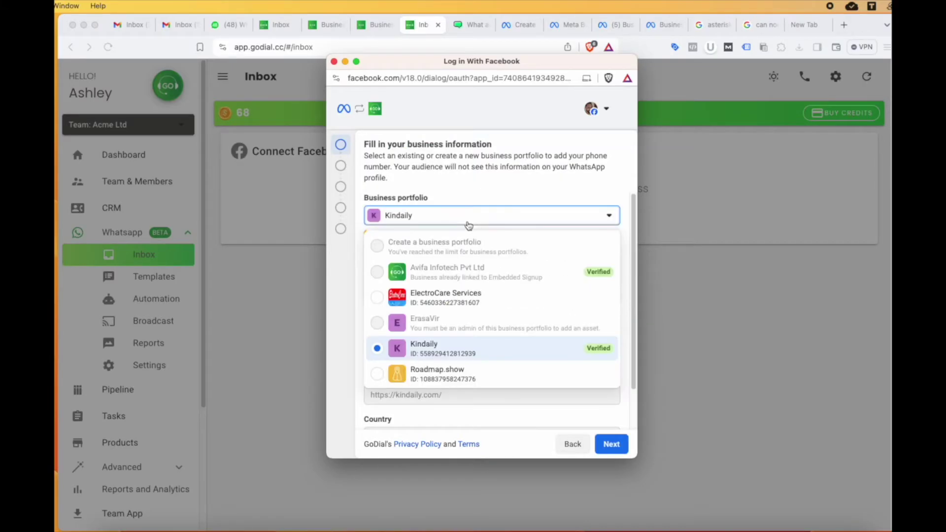
{"action": "left_click", "coordinate": [458, 294]}
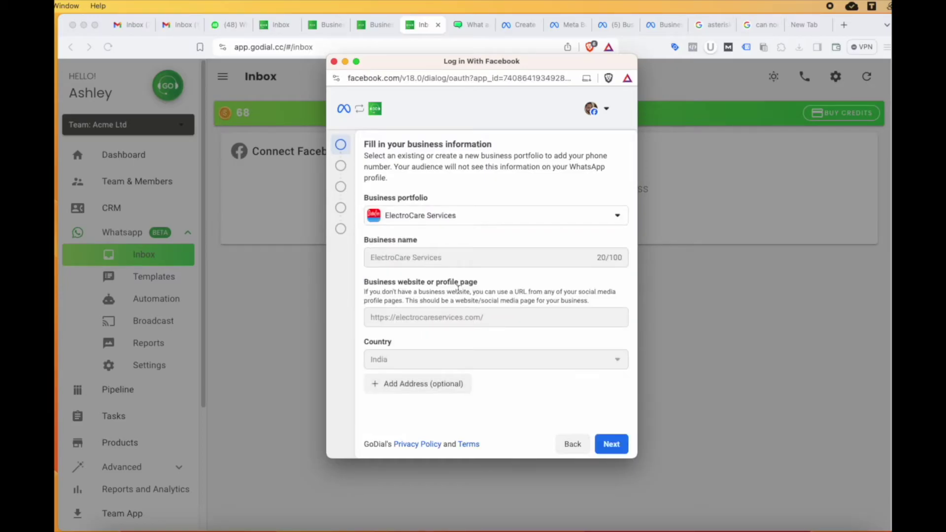
{"action": "left_click", "coordinate": [609, 448]}
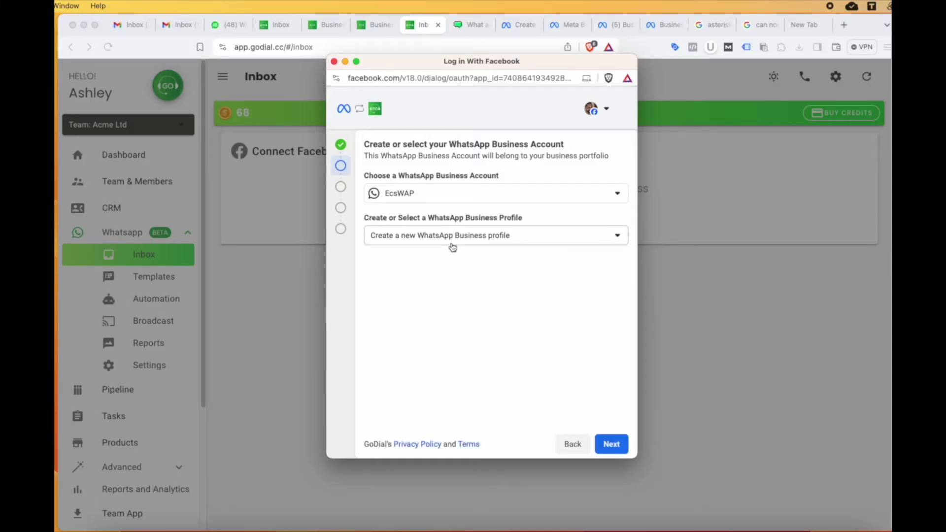
{"action": "left_click", "coordinate": [452, 246]}
Create a new WhatsApp Business profile in the Medical and Health category.
{"action": "left_click", "coordinate": [453, 261]}
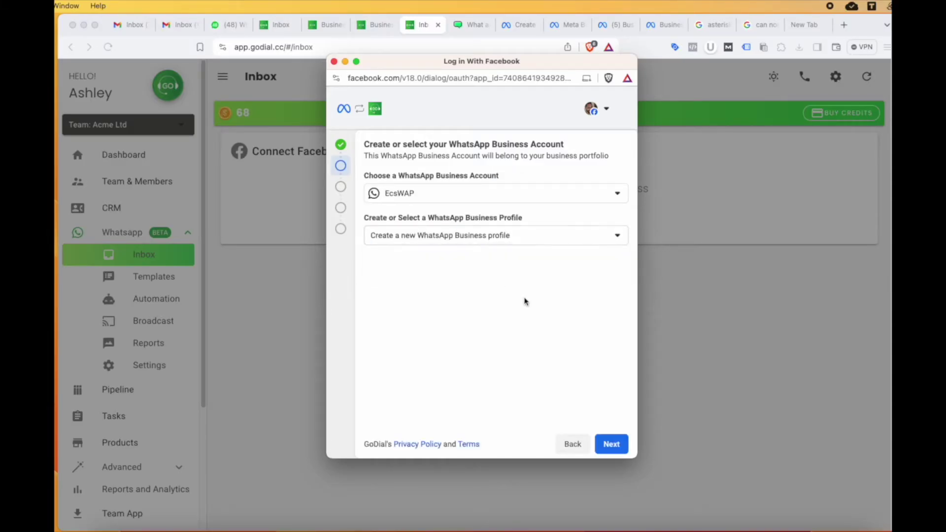
{"action": "left_click", "coordinate": [624, 446]}
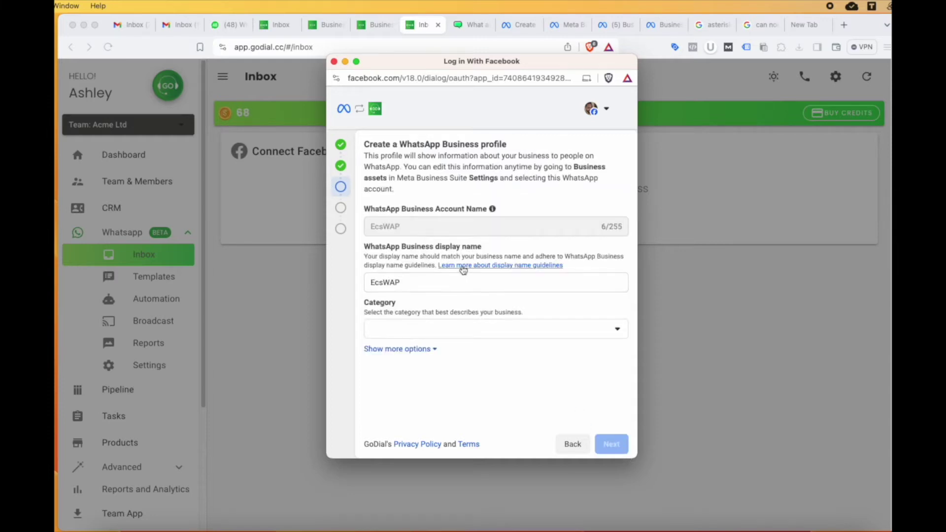
{"action": "left_click", "coordinate": [418, 323]}
{"action": "scroll", "coordinate": [445, 277], "scroll_direction": "down", "scroll_amount": 2}
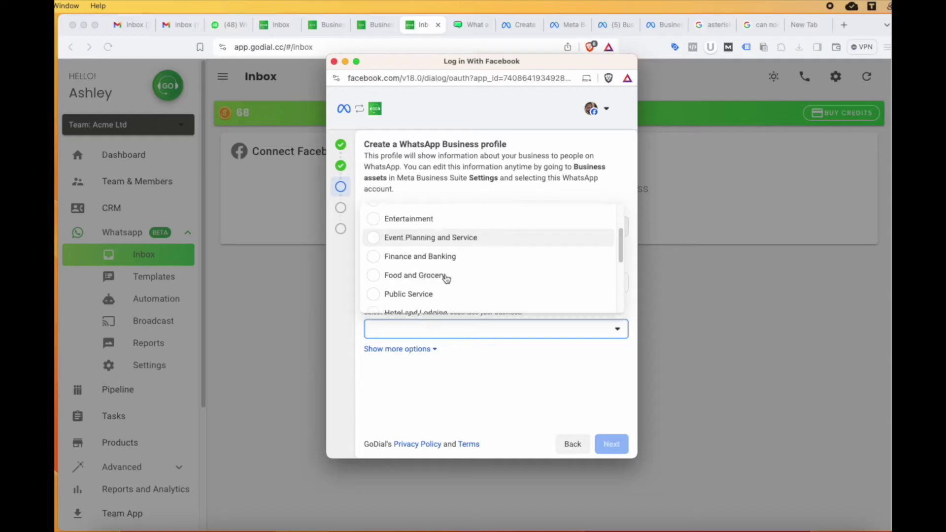
{"action": "scroll", "coordinate": [446, 278], "scroll_direction": "down", "scroll_amount": 1}
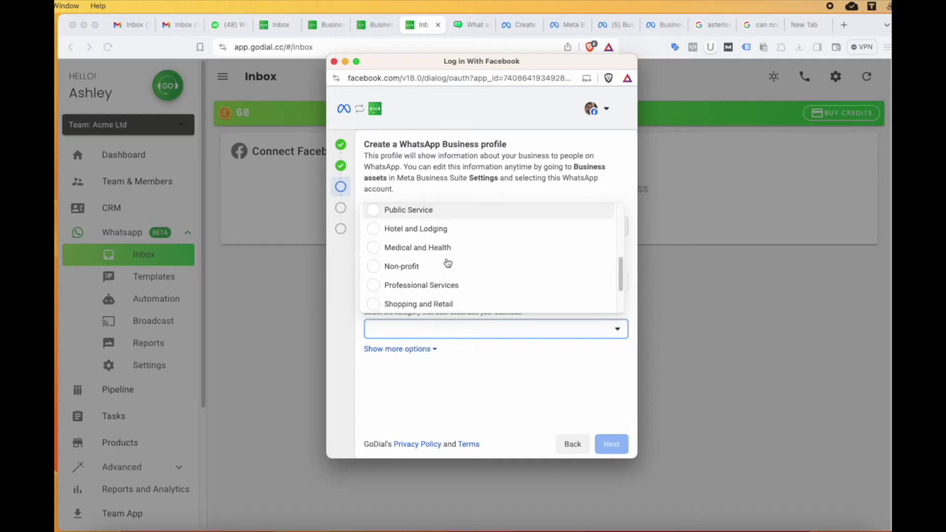
{"action": "scroll", "coordinate": [447, 263], "scroll_direction": "down", "scroll_amount": 1}
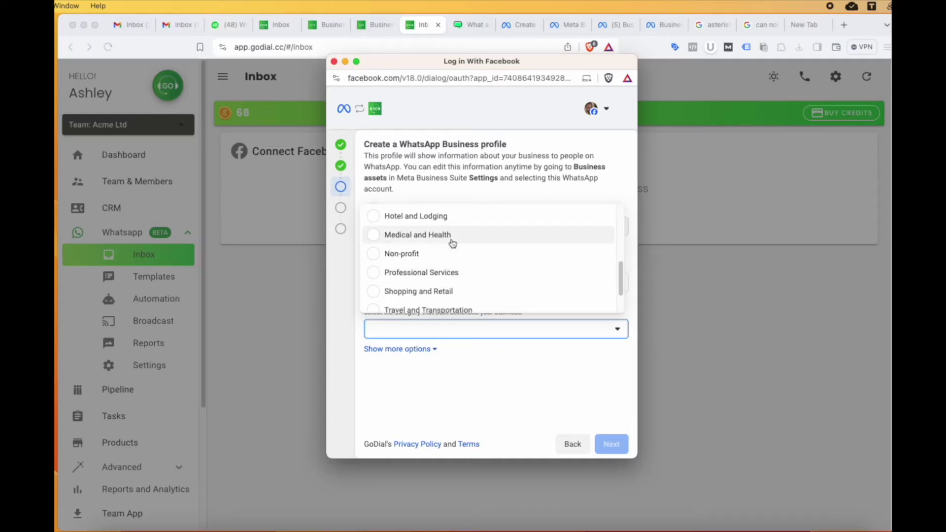
{"action": "left_click", "coordinate": [452, 243]}
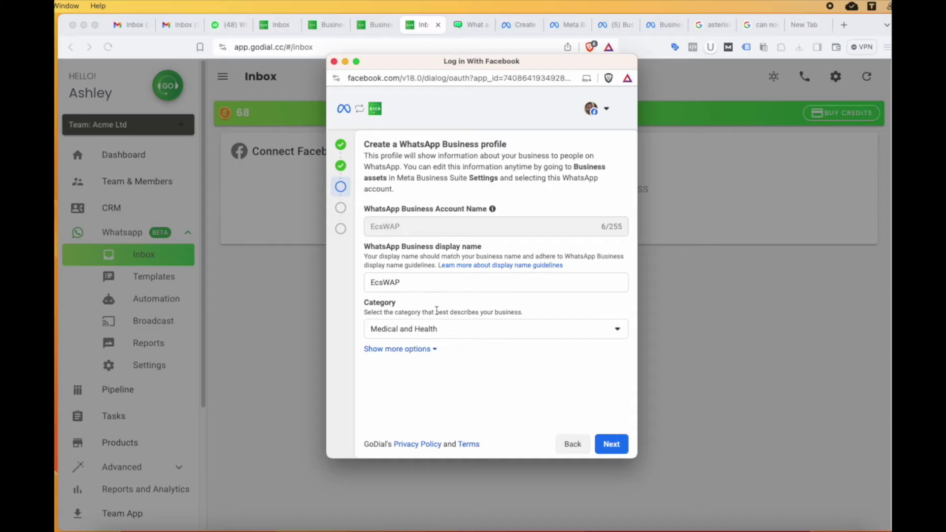
{"action": "left_click", "coordinate": [611, 445]}
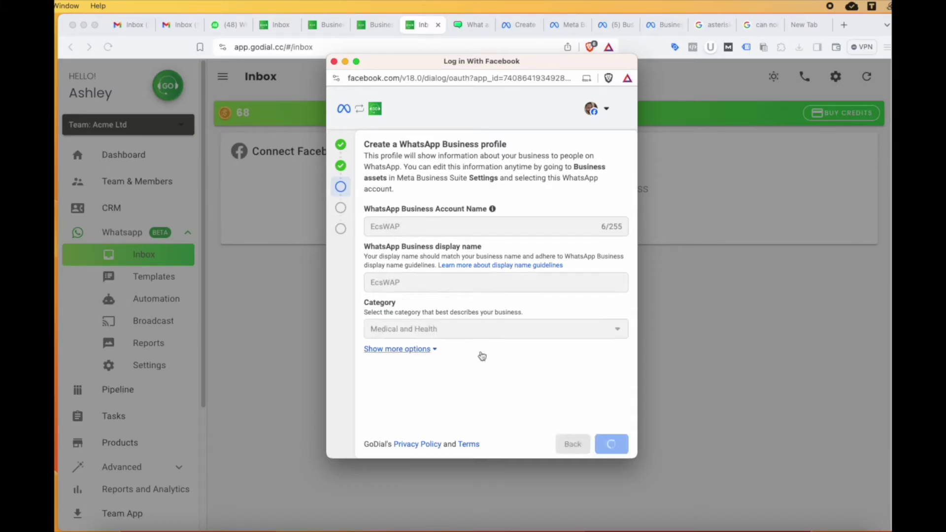
Verify the business phone number with its code and grant GoDial the WhatsApp permissions.
{"action": "key", "text": "Return"}
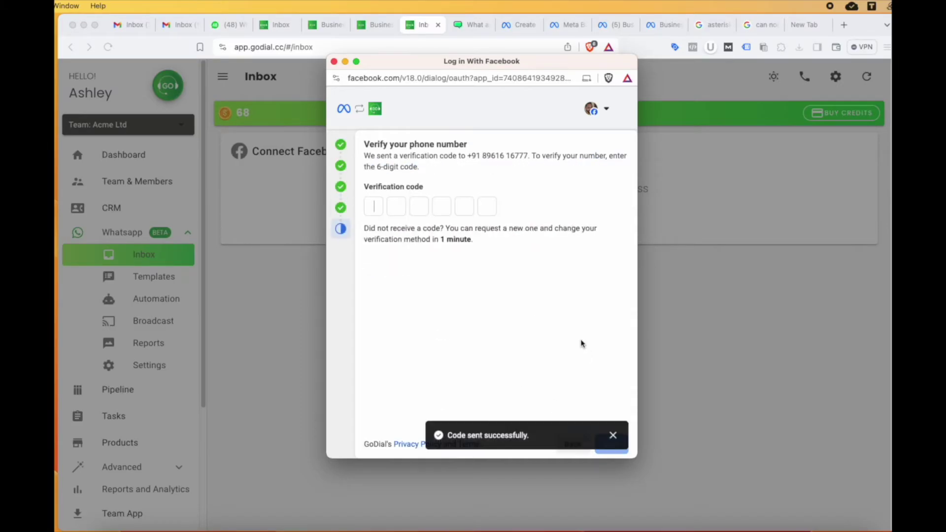
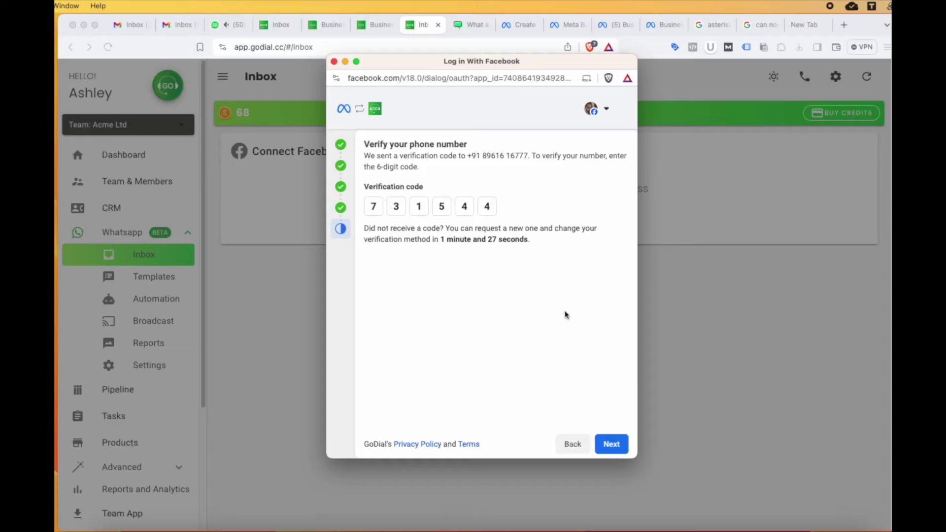
{"action": "left_click", "coordinate": [613, 444]}
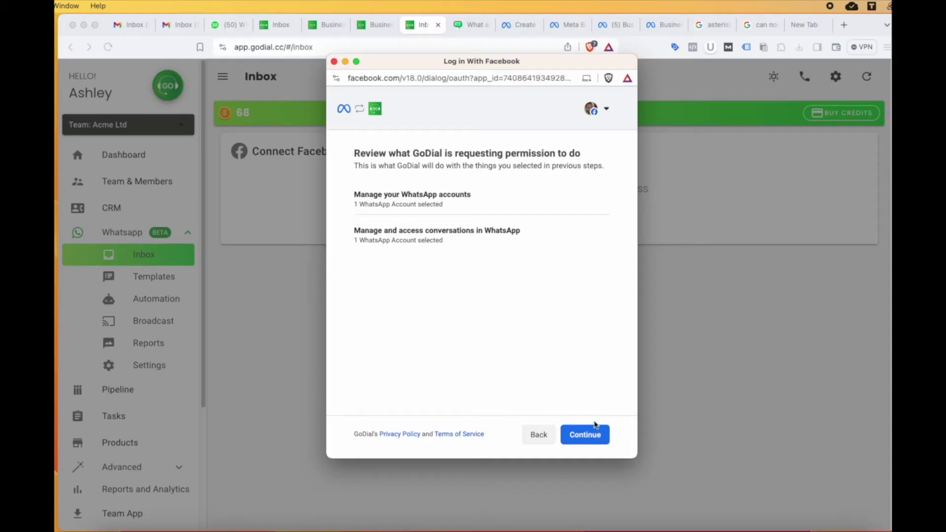
{"action": "left_click", "coordinate": [599, 437]}
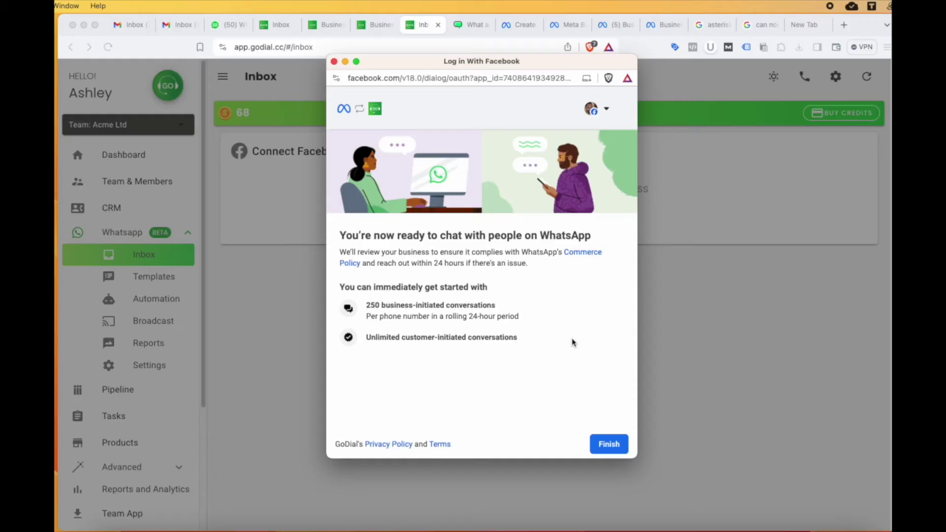
Finish the Facebook connection, assign the phone number to the Default list, and open the top chat.
{"action": "left_click", "coordinate": [614, 445]}
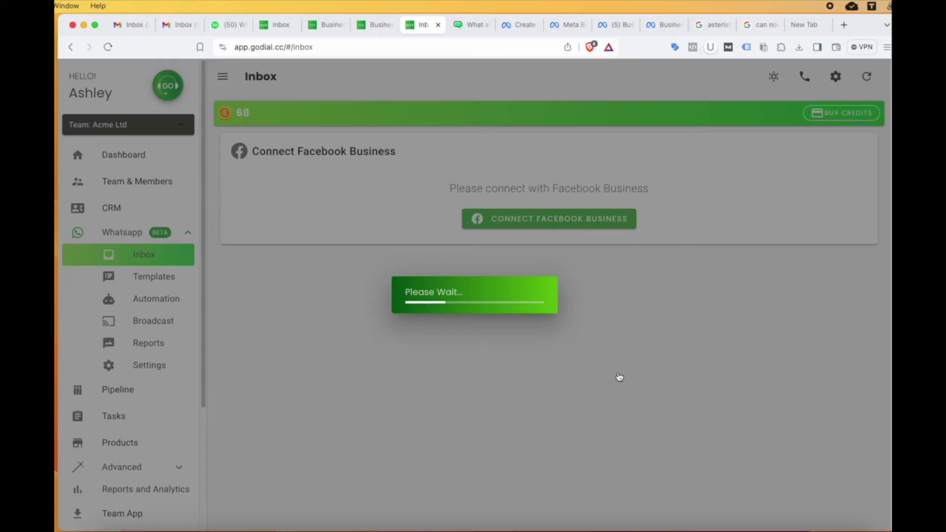
{"action": "left_click", "coordinate": [492, 260]}
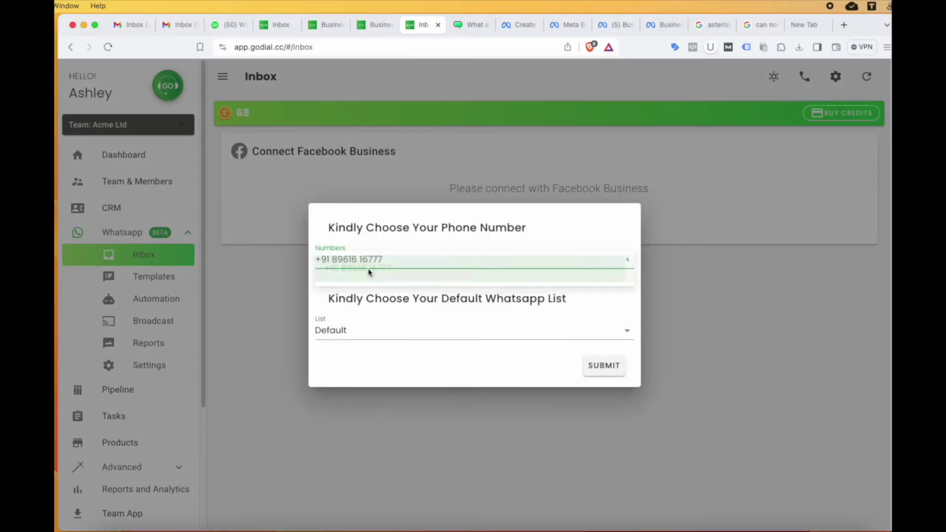
{"action": "left_click", "coordinate": [371, 331]}
{"action": "scroll", "coordinate": [374, 422], "scroll_direction": "down", "scroll_amount": 10}
{"action": "scroll", "coordinate": [378, 340], "scroll_direction": "up", "scroll_amount": 10}
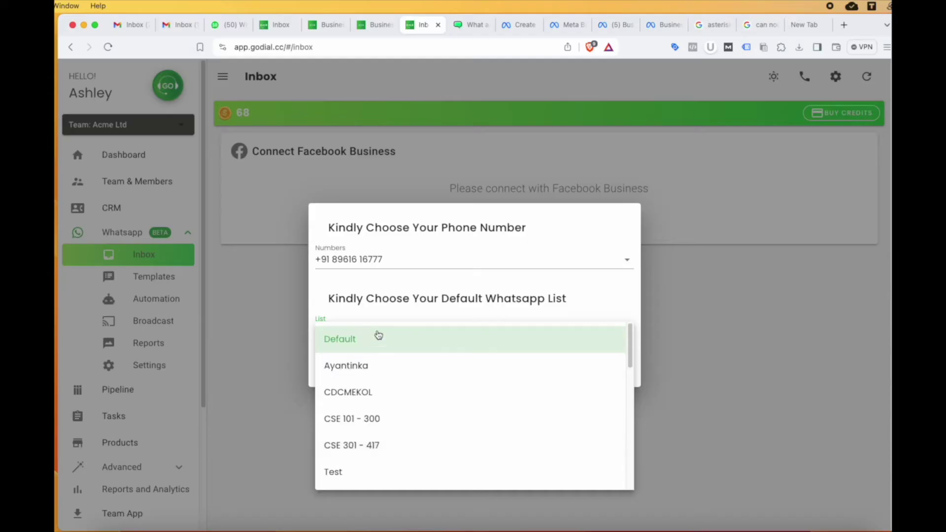
{"action": "left_click", "coordinate": [378, 338]}
{"action": "left_click", "coordinate": [614, 366]}
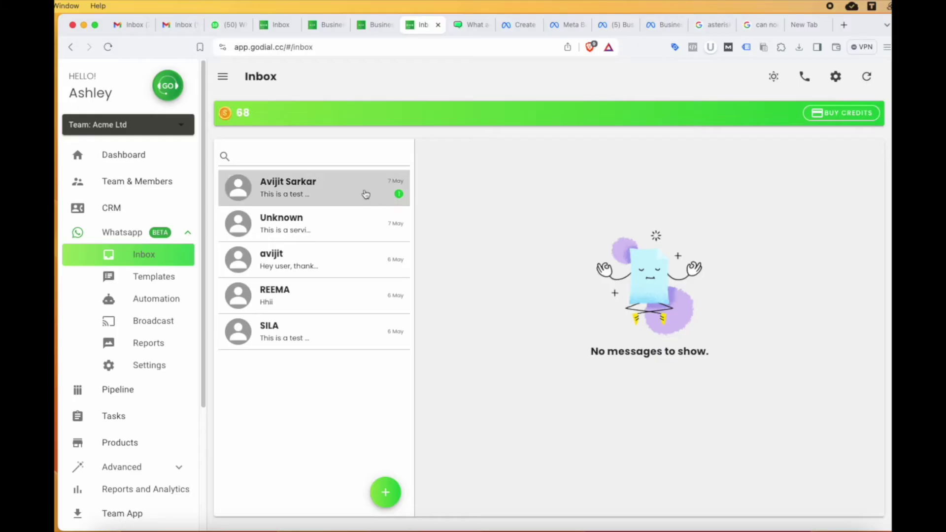
{"action": "left_click", "coordinate": [384, 196]}
Reply 'Thank you for reaching out' to the top WhatsApp contact.
{"action": "left_click", "coordinate": [503, 488]}
{"action": "type", "text": "Than"}
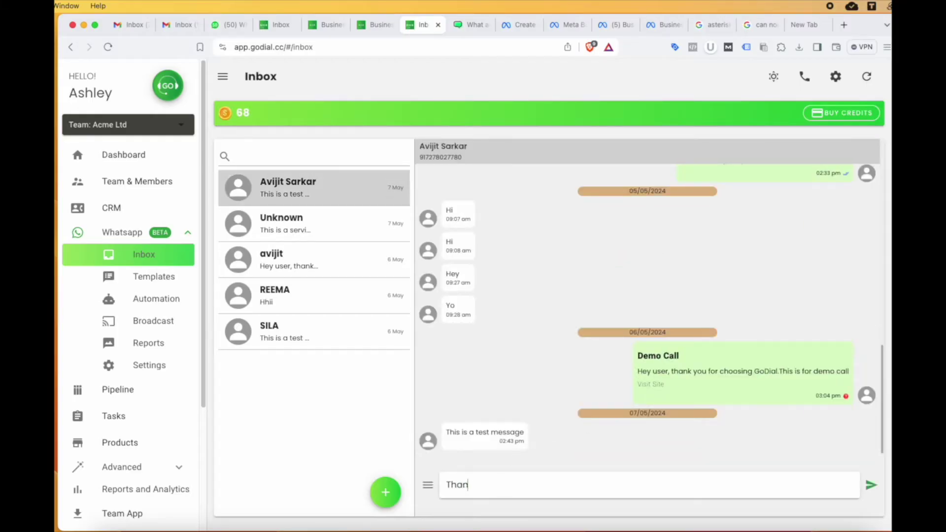
{"action": "type", "text": "k you for reaching out"}
{"action": "left_click", "coordinate": [871, 485]}
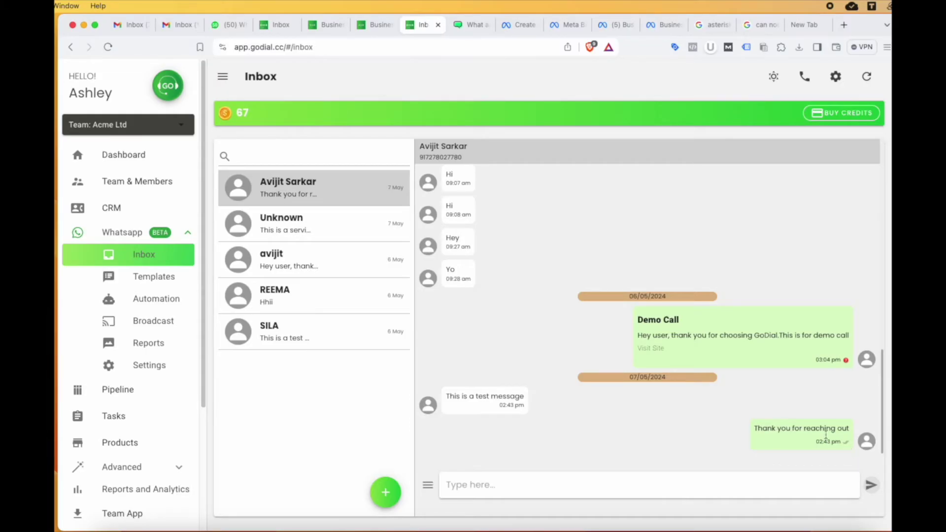
Glance at the Unknown conversation, return to the top chat, then show the Templates list.
{"action": "left_click", "coordinate": [286, 217]}
{"action": "left_click", "coordinate": [299, 198]}
{"action": "left_click", "coordinate": [148, 276]}
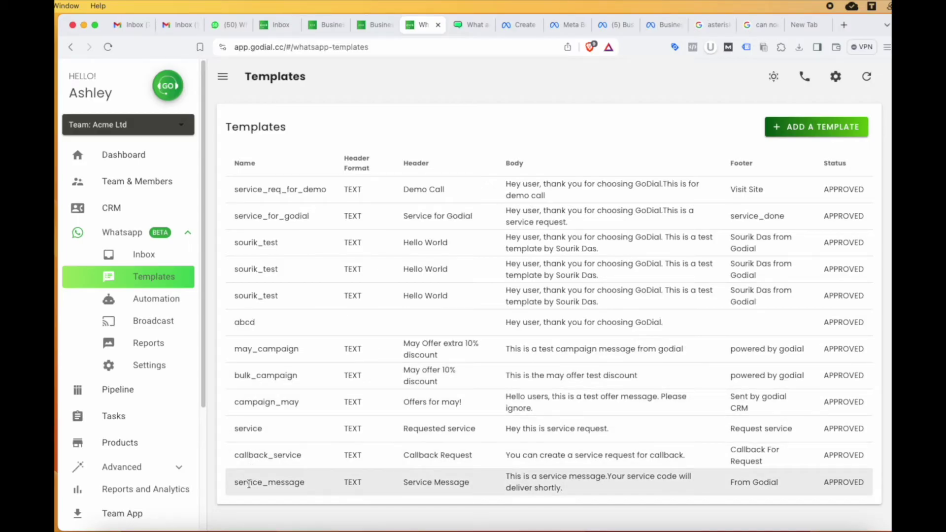
Start a new Marketing template named testtemplate, fixing the name to lowercase.
{"action": "left_click", "coordinate": [798, 124]}
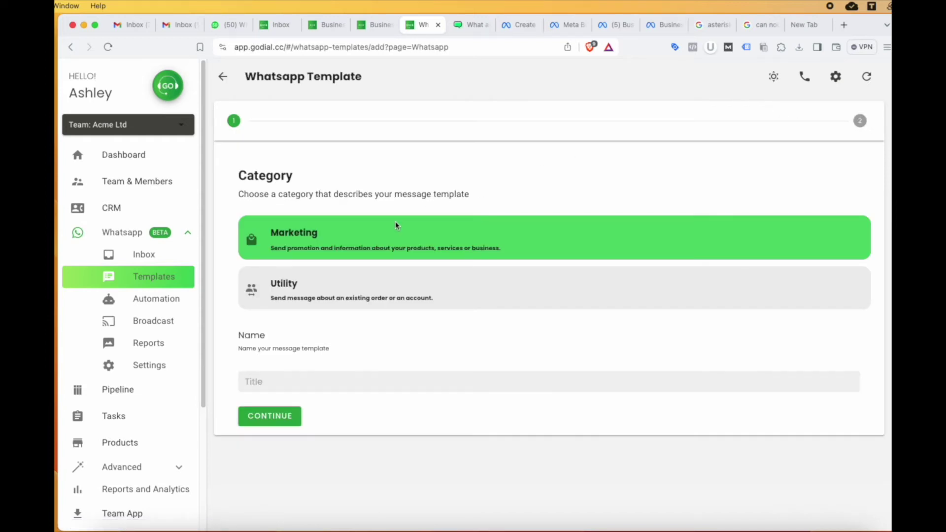
{"action": "left_click", "coordinate": [368, 284]}
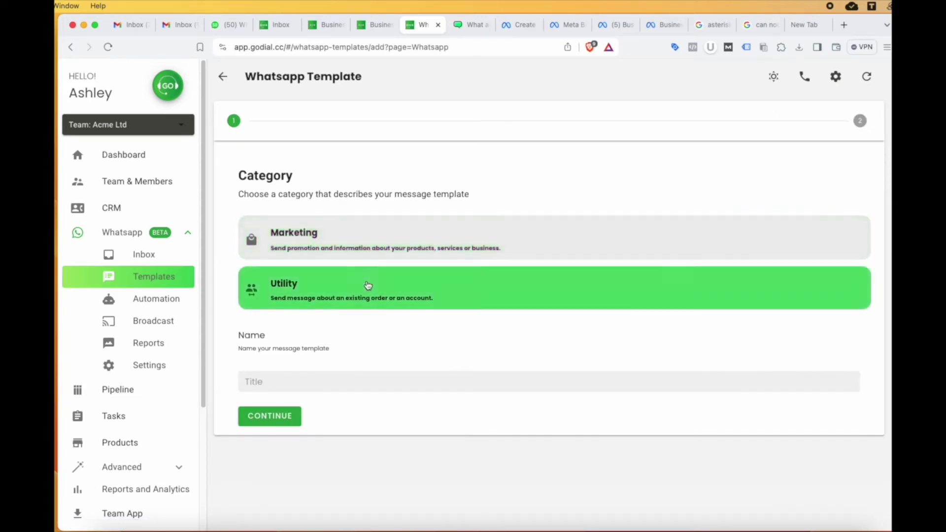
{"action": "left_click", "coordinate": [366, 244]}
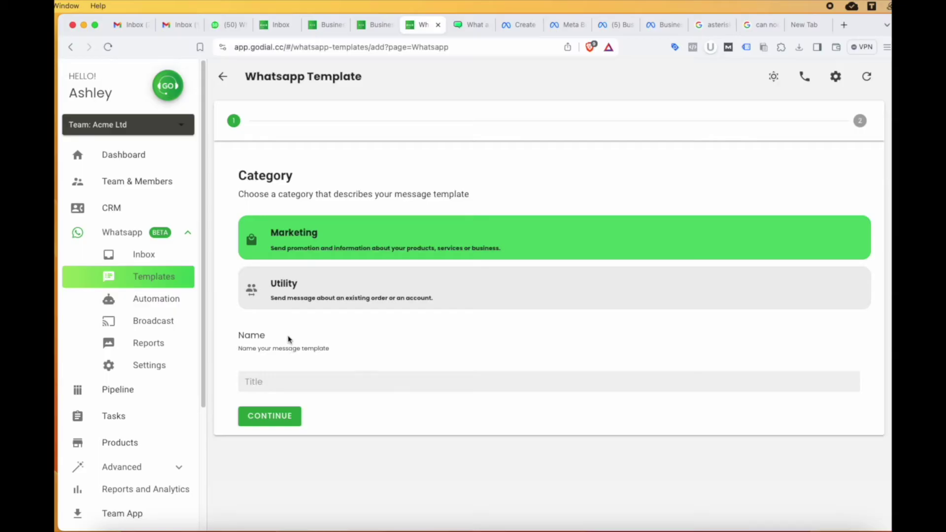
{"action": "left_click", "coordinate": [260, 380]}
{"action": "type", "text": "Test Te"}
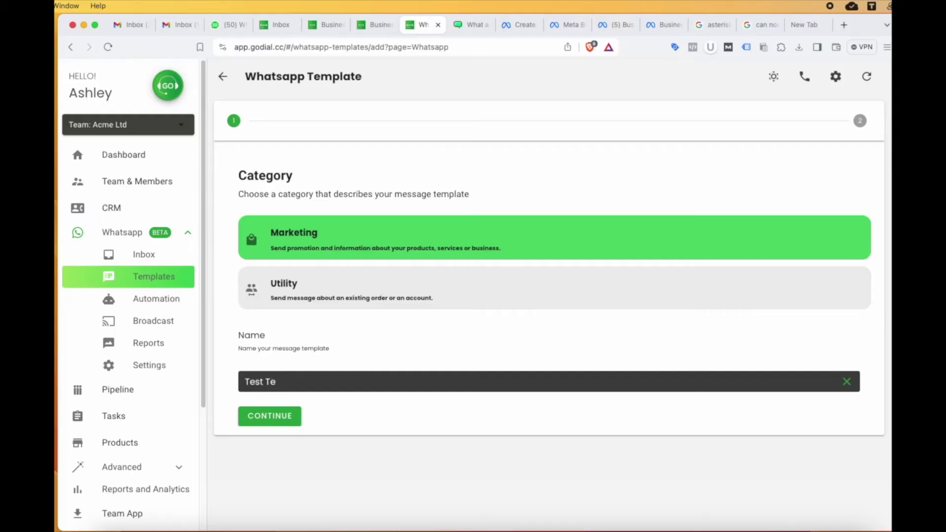
{"action": "type", "text": "mplate"}
{"action": "left_click", "coordinate": [273, 416]}
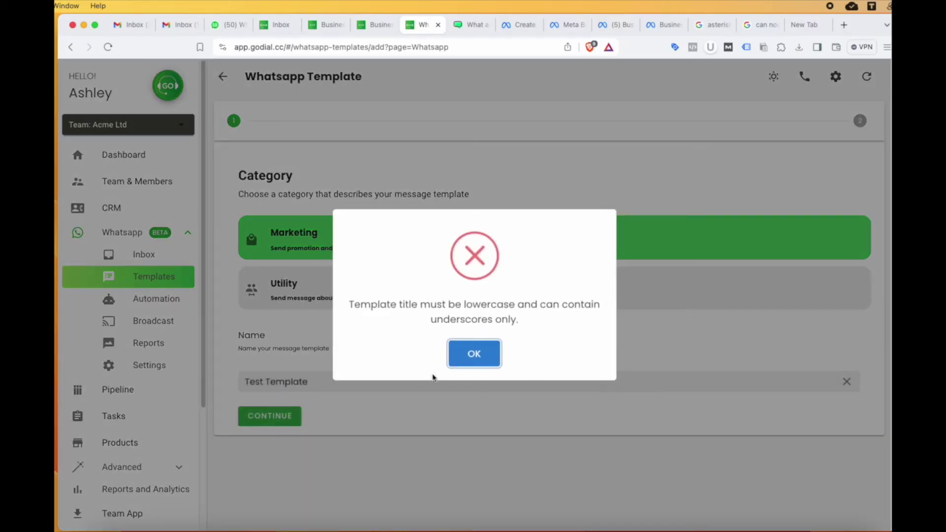
{"action": "left_click", "coordinate": [468, 356]}
{"action": "triple_click", "coordinate": [369, 380]}
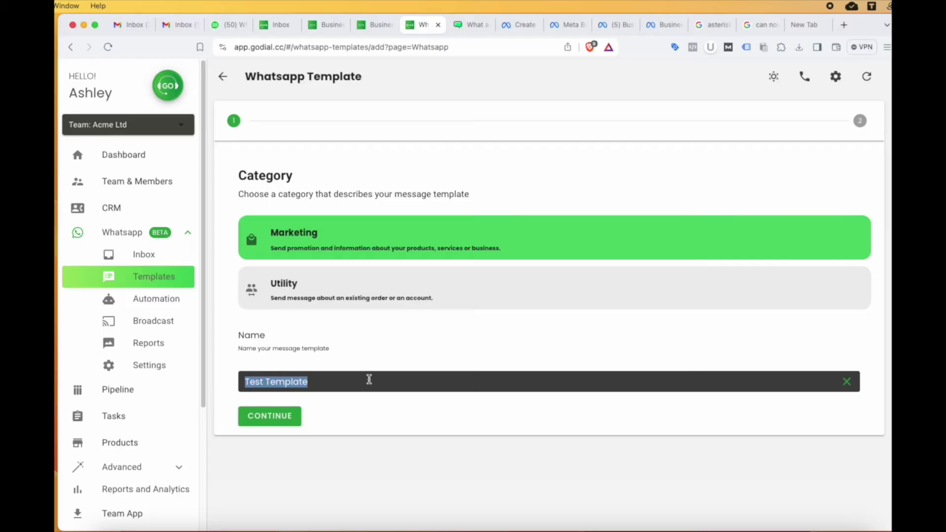
{"action": "type", "text": "testtemplate"}
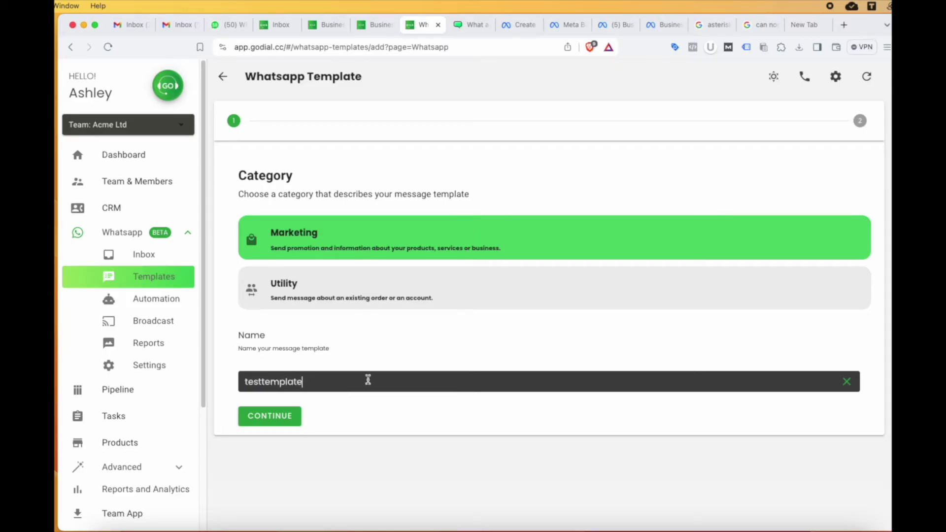
{"action": "left_click", "coordinate": [281, 416]}
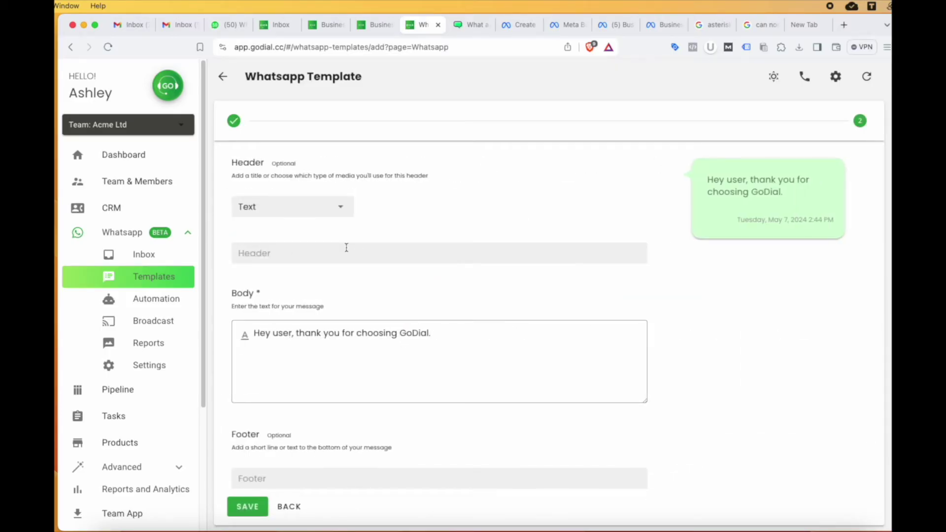
Review the header, body and footer content and save the testtemplate template.
{"action": "left_click", "coordinate": [346, 247]}
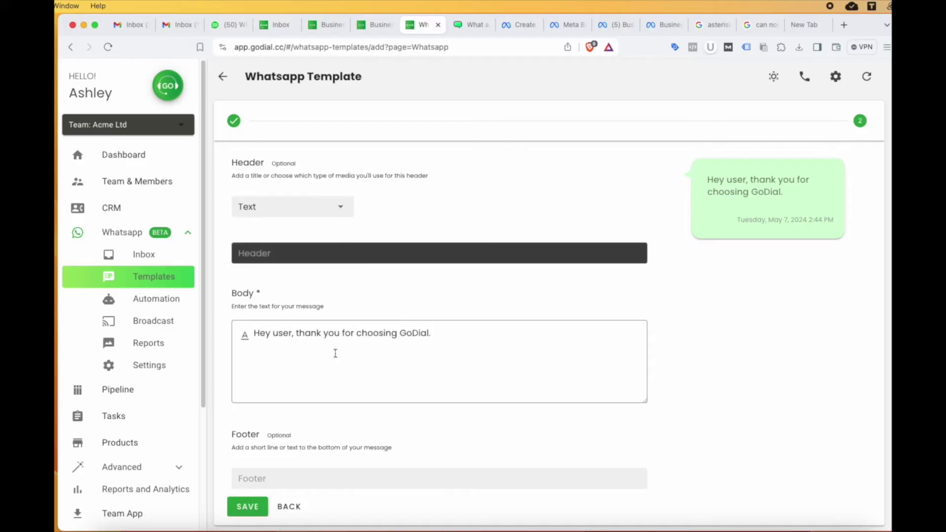
{"action": "scroll", "coordinate": [335, 355], "scroll_direction": "down", "scroll_amount": 1}
{"action": "left_click", "coordinate": [348, 340]}
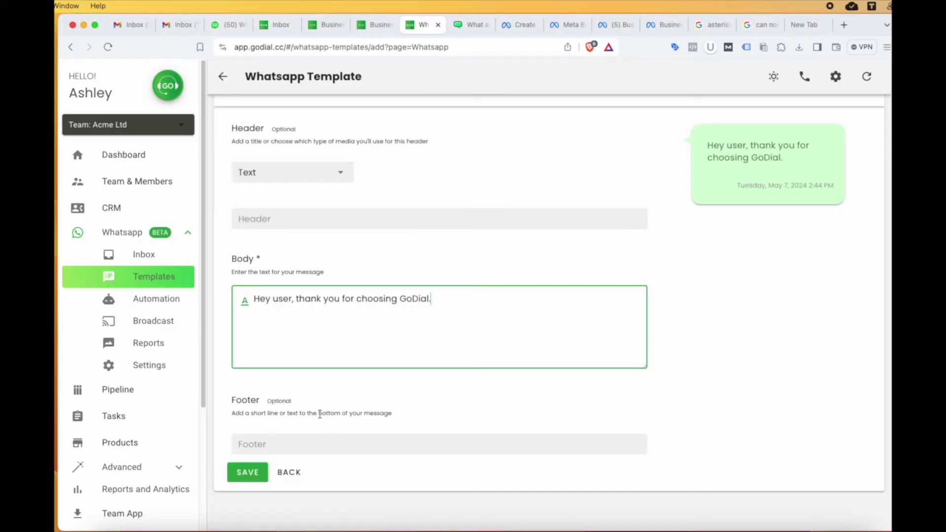
{"action": "left_click", "coordinate": [306, 448]}
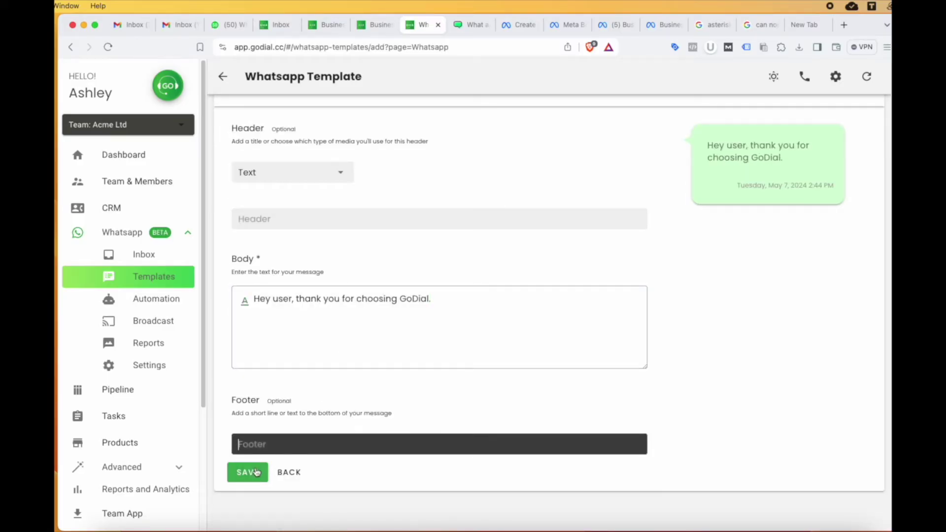
{"action": "left_click", "coordinate": [179, 277]}
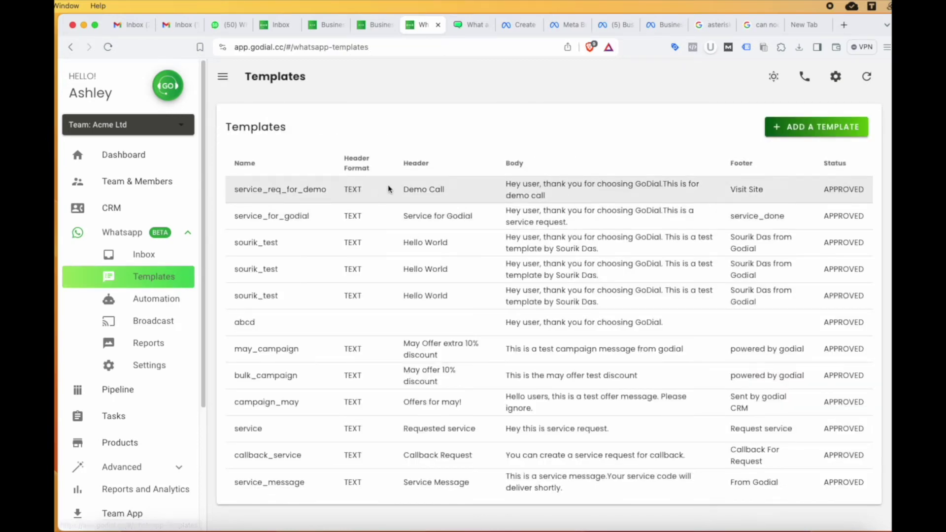
From the inbox, send the service_req_for_demo template to the top contact.
{"action": "left_click", "coordinate": [167, 255]}
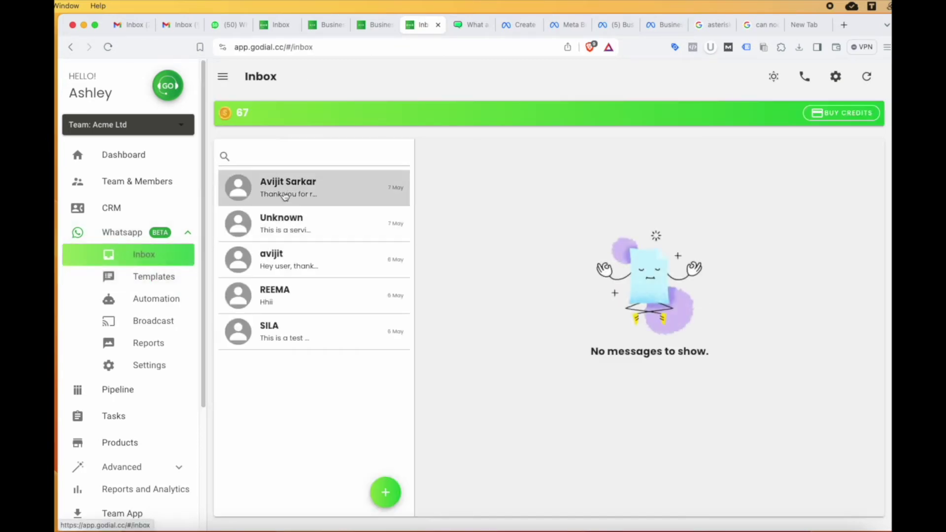
{"action": "left_click", "coordinate": [284, 196]}
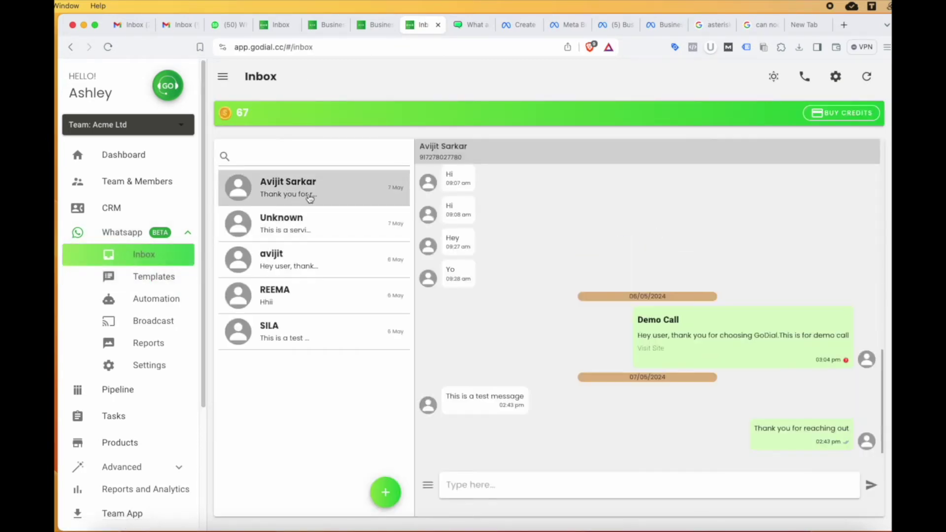
{"action": "left_click", "coordinate": [429, 487]}
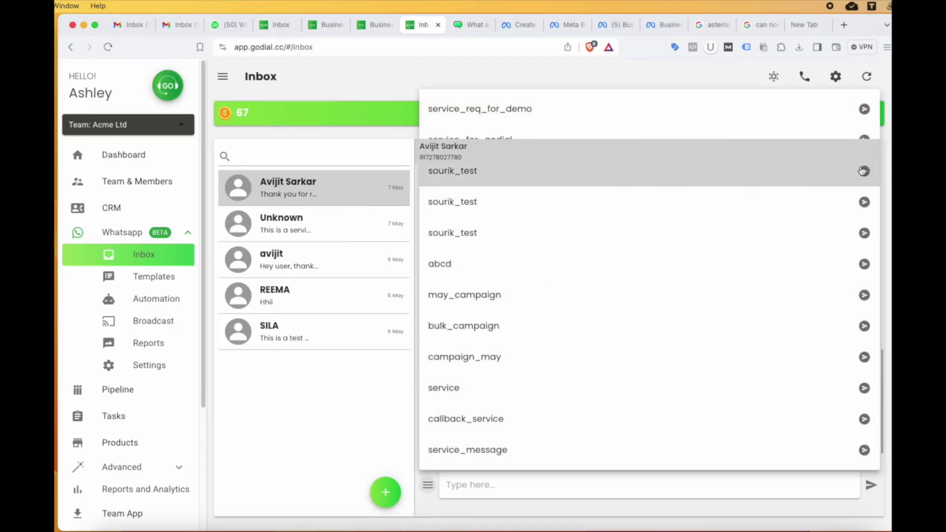
{"action": "left_click", "coordinate": [864, 108]}
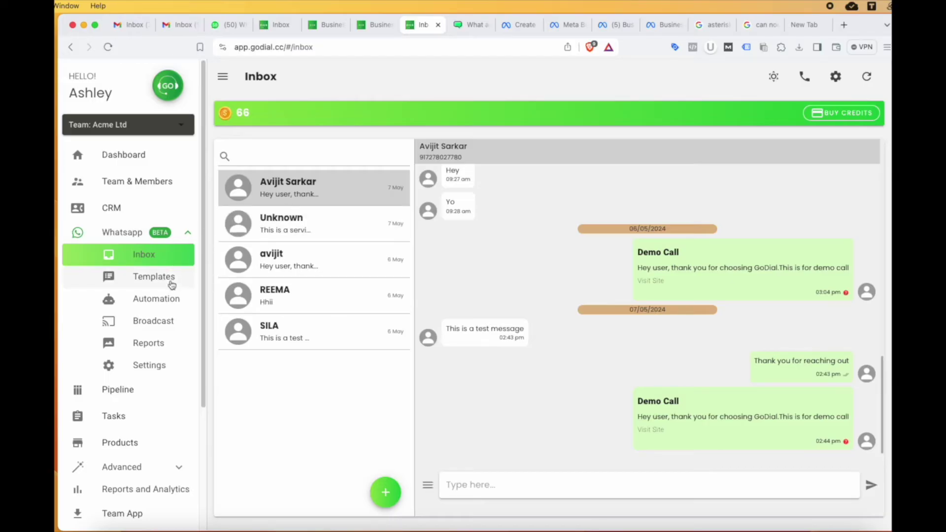
{"action": "left_click", "coordinate": [169, 299]}
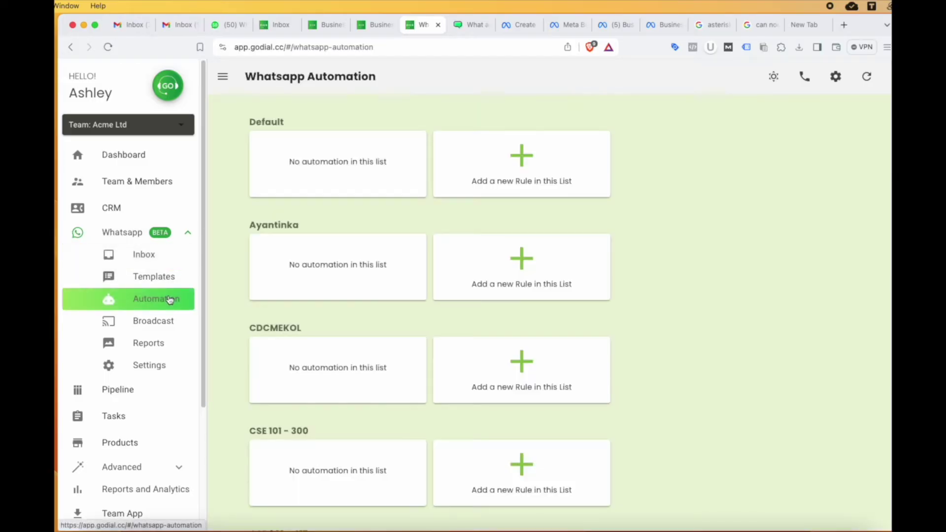
Open the New Rule dialog for the Default list.
{"action": "left_click", "coordinate": [515, 164]}
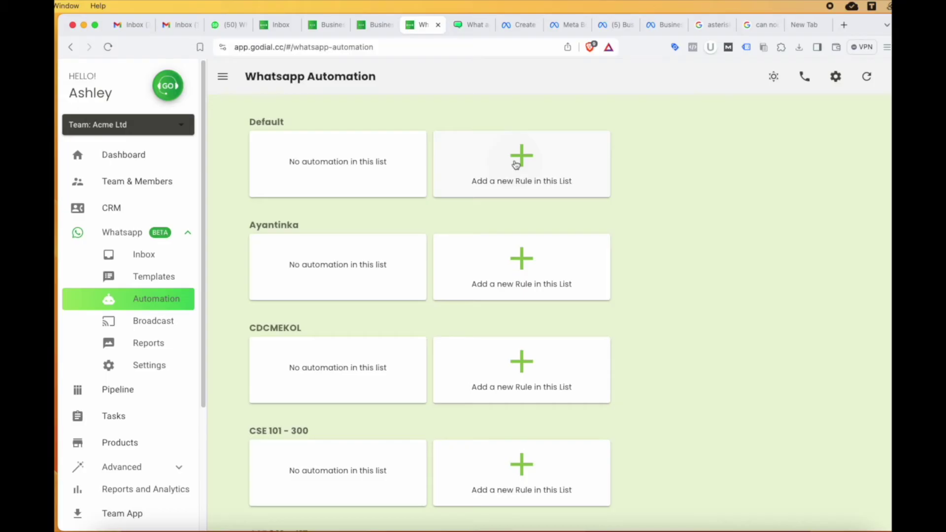
{"action": "left_click", "coordinate": [516, 165]}
Set the rule: when Contact's Disposition becomes INTERESTED, send the service_req_for_demo WhatsApp template.
{"action": "left_click", "coordinate": [369, 252]}
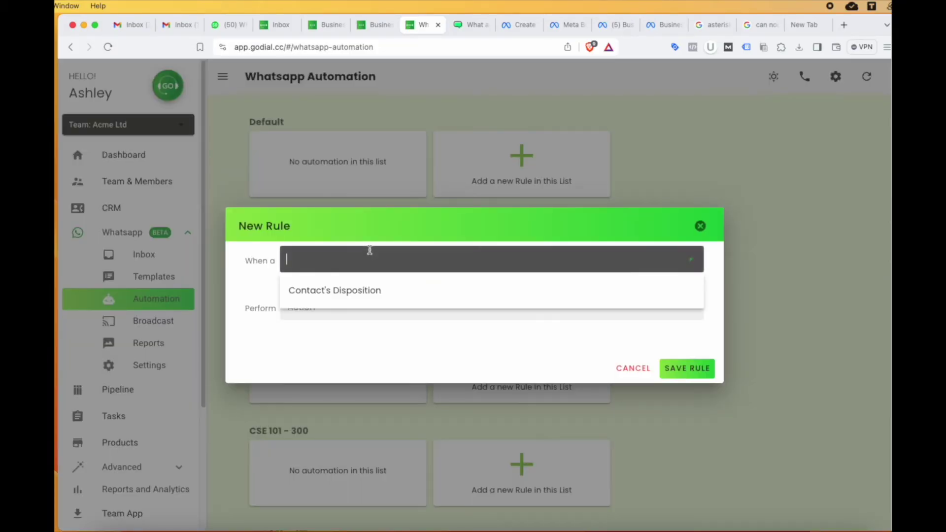
{"action": "left_click", "coordinate": [345, 291]}
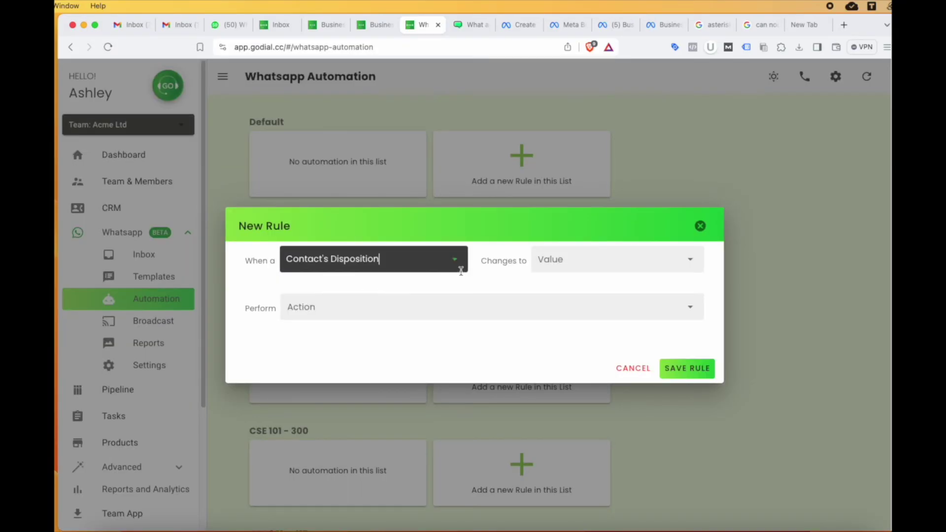
{"action": "left_click", "coordinate": [566, 263]}
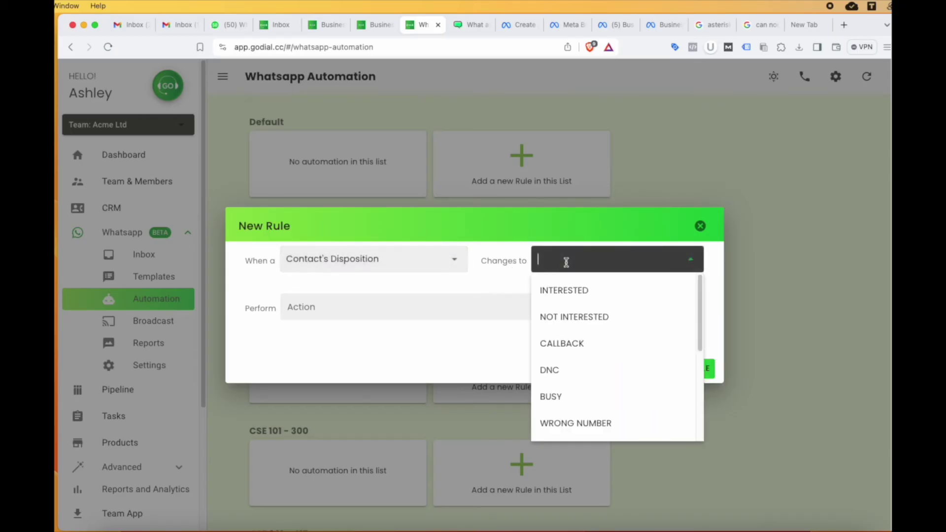
{"action": "left_click", "coordinate": [585, 292]}
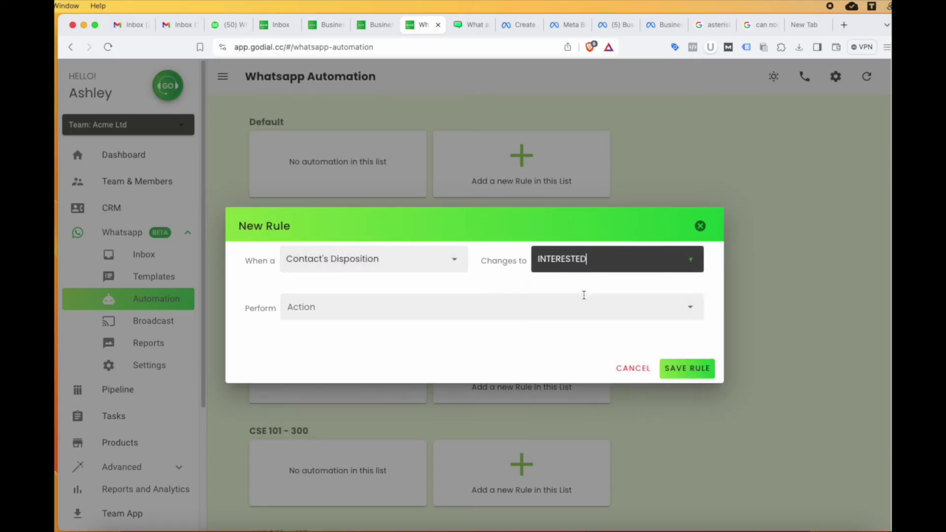
{"action": "left_click", "coordinate": [491, 309]}
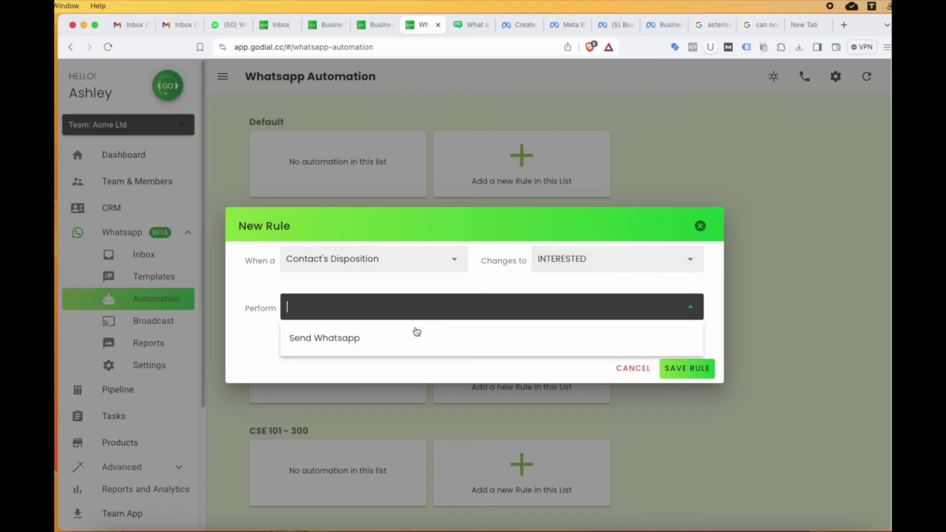
{"action": "left_click", "coordinate": [398, 342]}
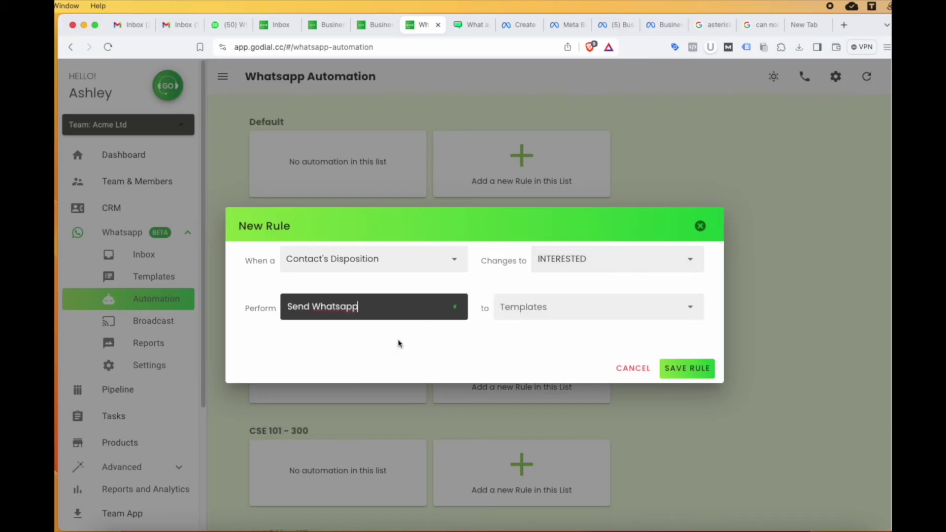
{"action": "left_click", "coordinate": [542, 308]}
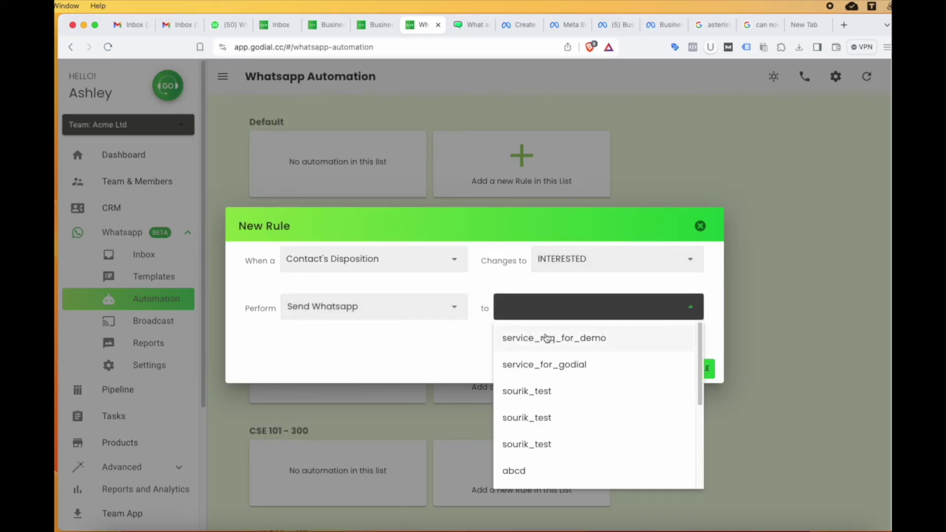
{"action": "left_click", "coordinate": [545, 337]}
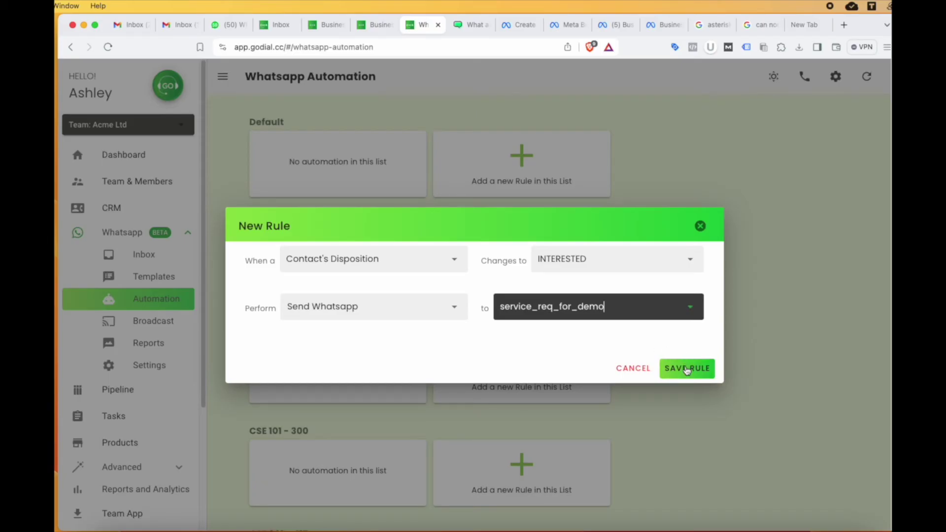
Save the automation rule and acknowledge the saved confirmation.
{"action": "left_click", "coordinate": [687, 369]}
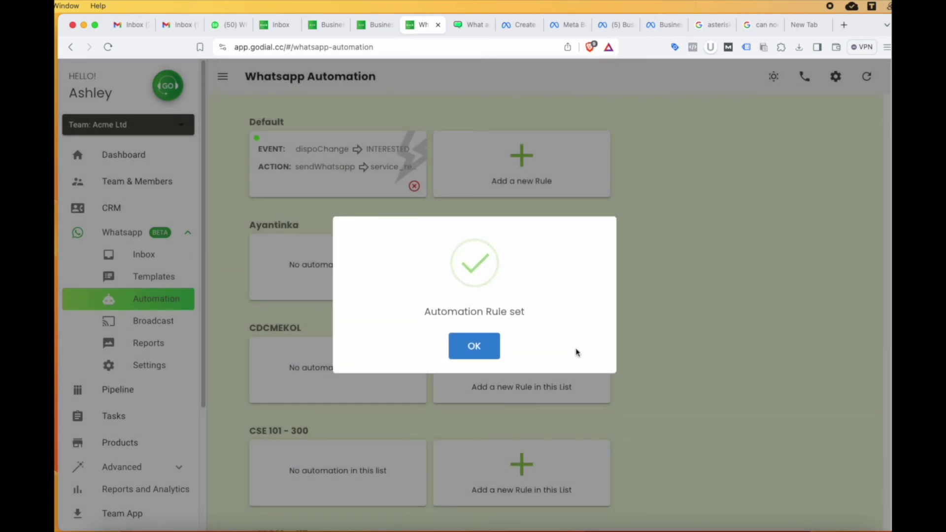
{"action": "left_click", "coordinate": [482, 347]}
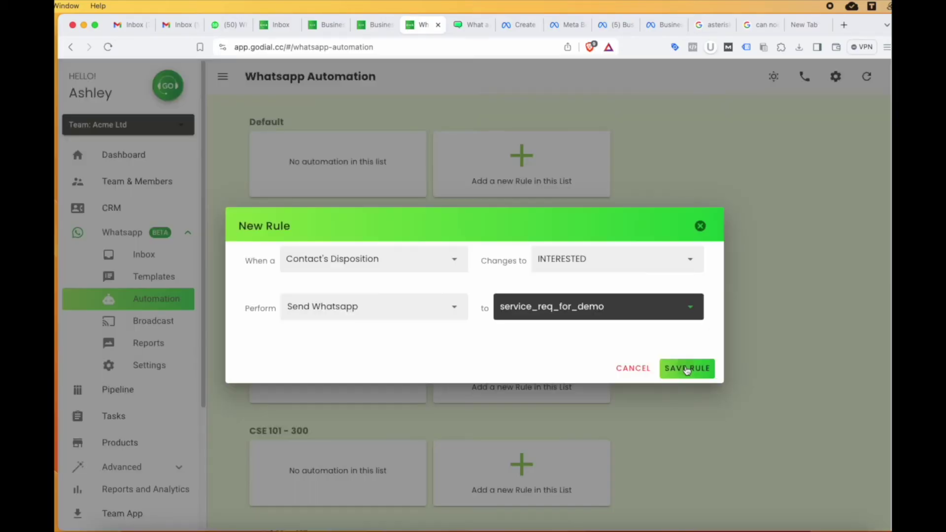
{"action": "left_click", "coordinate": [685, 368]}
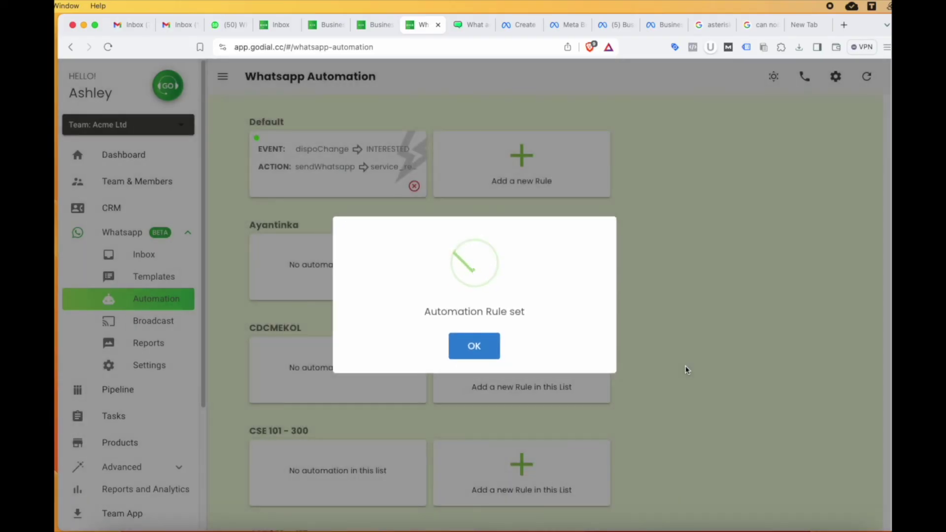
{"action": "left_click", "coordinate": [477, 347]}
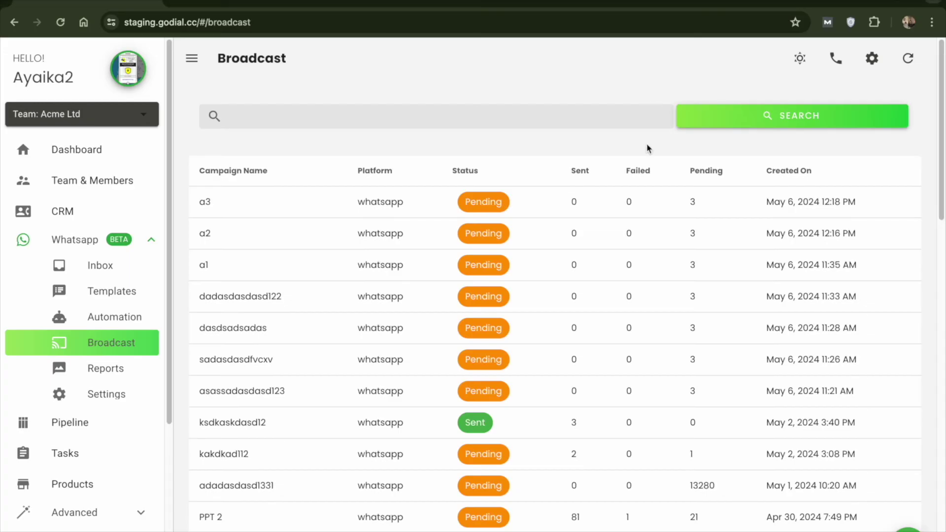
Start a new broadcast titled New_demo.
{"action": "left_click", "coordinate": [904, 527]}
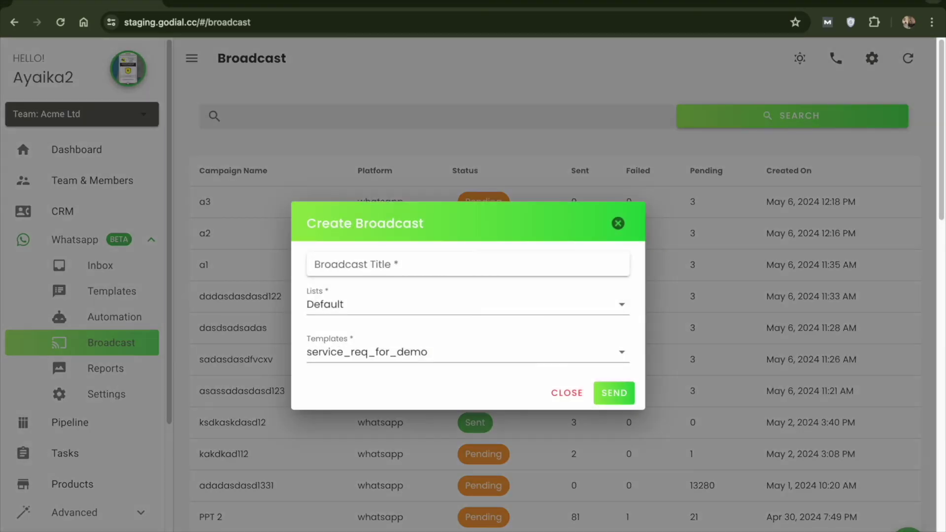
{"action": "left_click", "coordinate": [551, 267]}
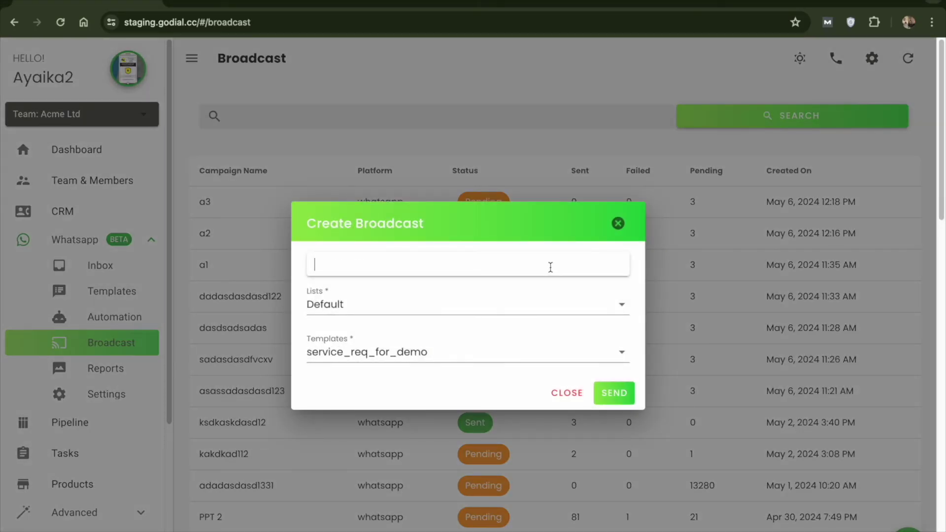
{"action": "type", "text": "New_demo"}
Send New_demo to the Test list with the service_for_godial template, then view message reports.
{"action": "left_click", "coordinate": [537, 311]}
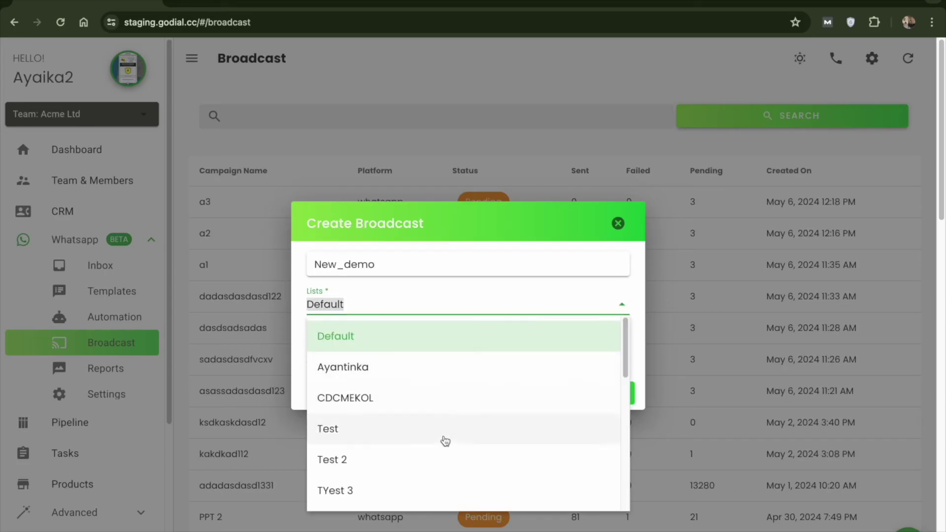
{"action": "left_click", "coordinate": [446, 431]}
{"action": "left_click", "coordinate": [463, 352]}
{"action": "left_click", "coordinate": [439, 414]}
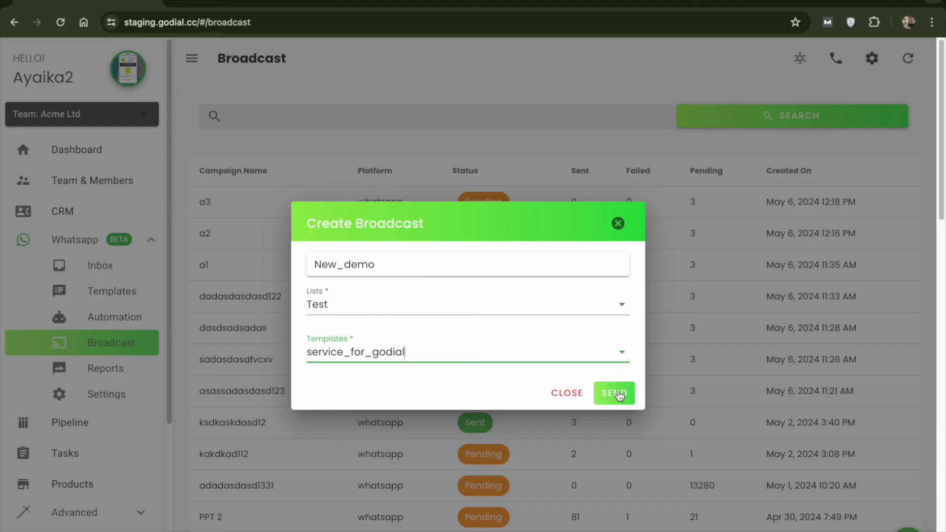
{"action": "left_click", "coordinate": [619, 396]}
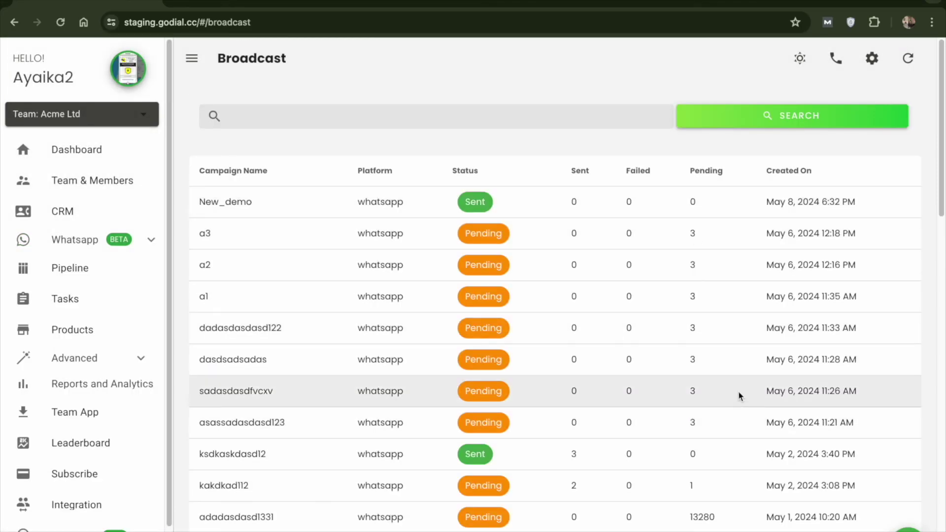
{"action": "left_click", "coordinate": [114, 381]}
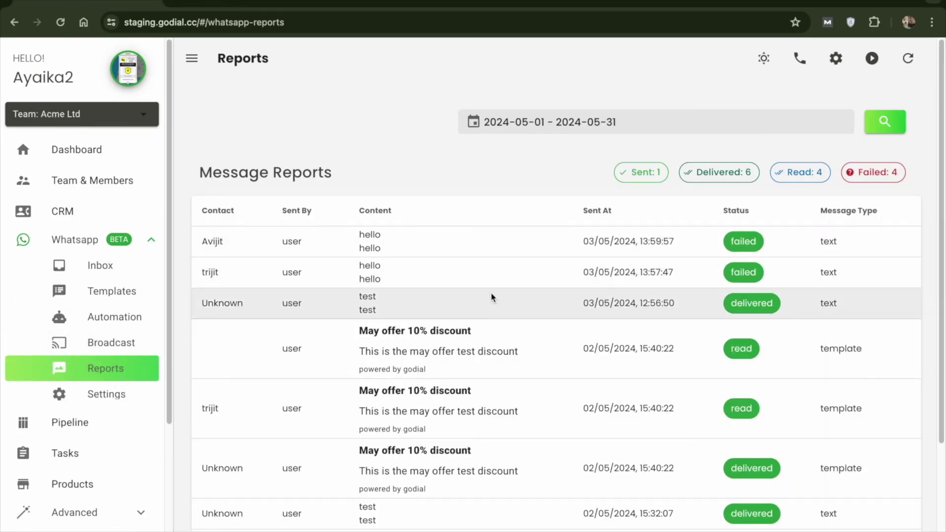
{"action": "scroll", "coordinate": [524, 465], "scroll_direction": "down", "scroll_amount": 3}
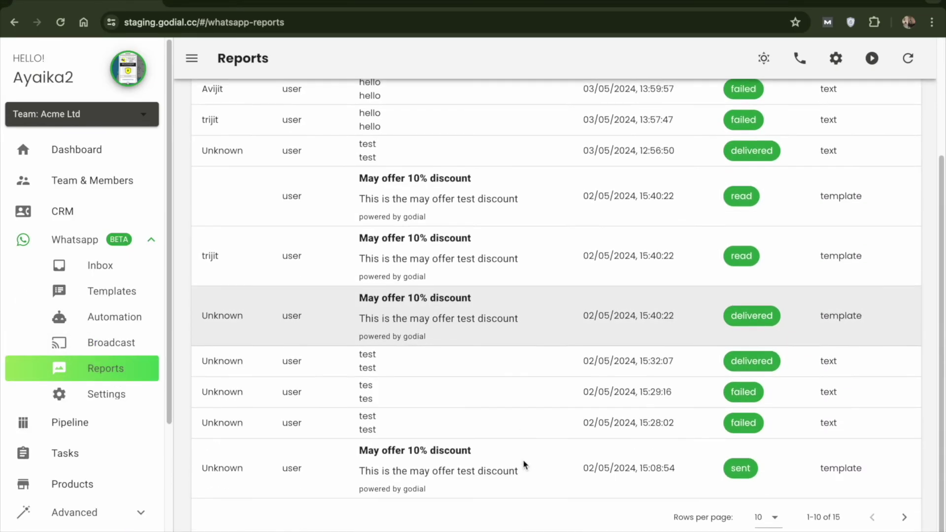
{"action": "scroll", "coordinate": [525, 464], "scroll_direction": "up", "scroll_amount": 3}
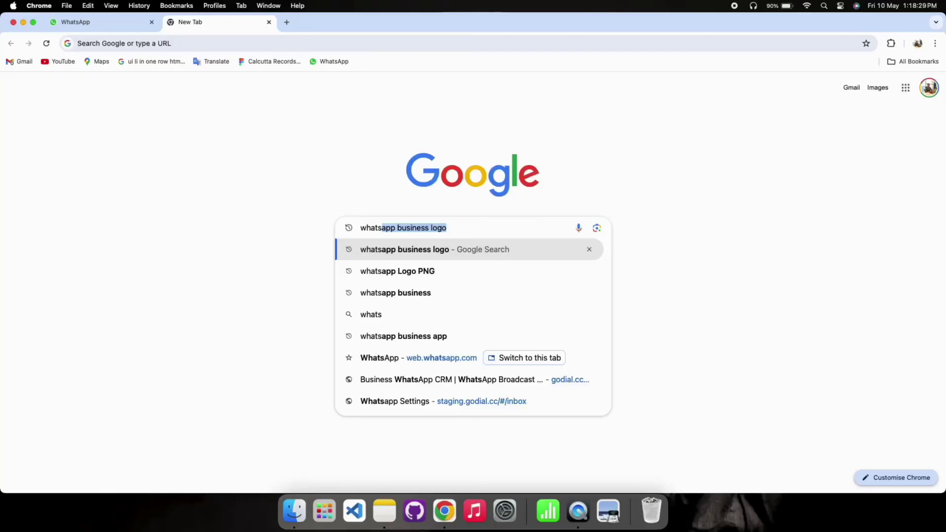
Search for 'whatsapp business pricing' and open the Business Platform Pricing page.
{"action": "type", "text": "app business pricing"}
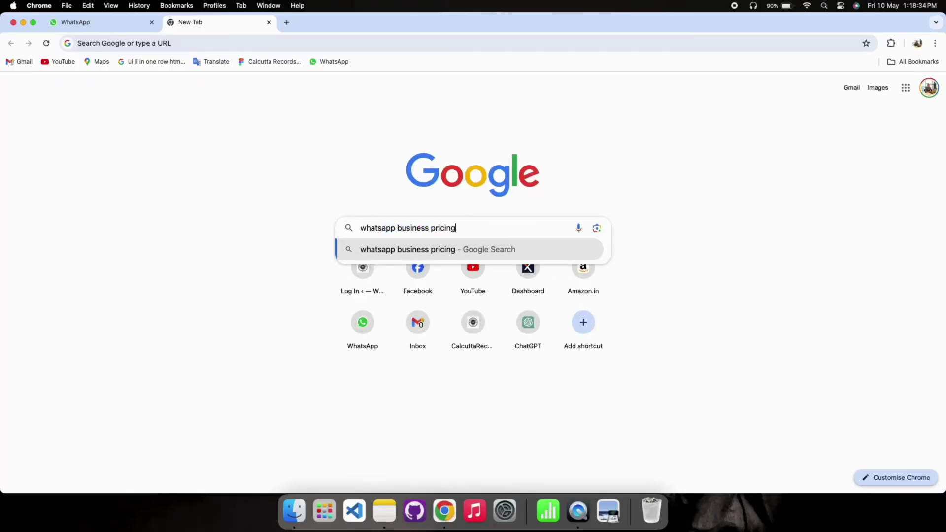
{"action": "key", "text": "Return"}
{"action": "left_click", "coordinate": [189, 175]}
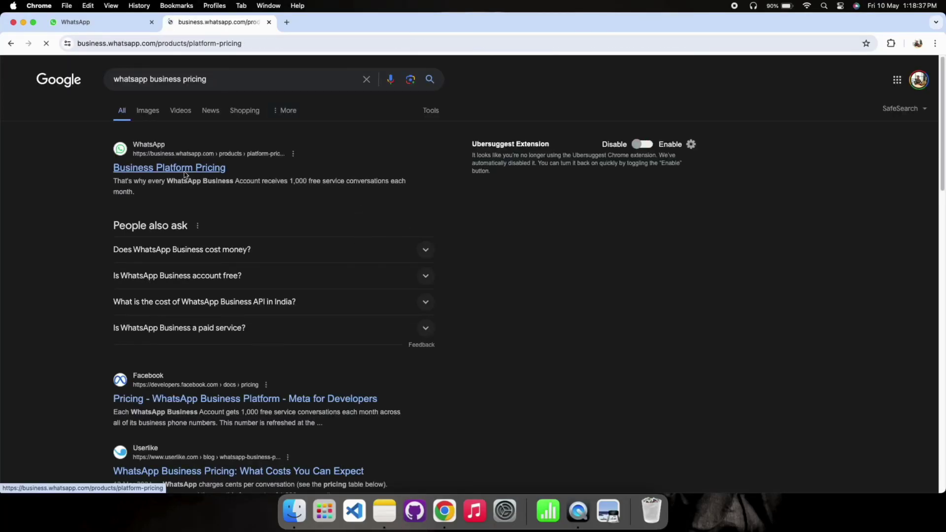
{"action": "scroll", "coordinate": [548, 293], "scroll_direction": "down", "scroll_amount": 20}
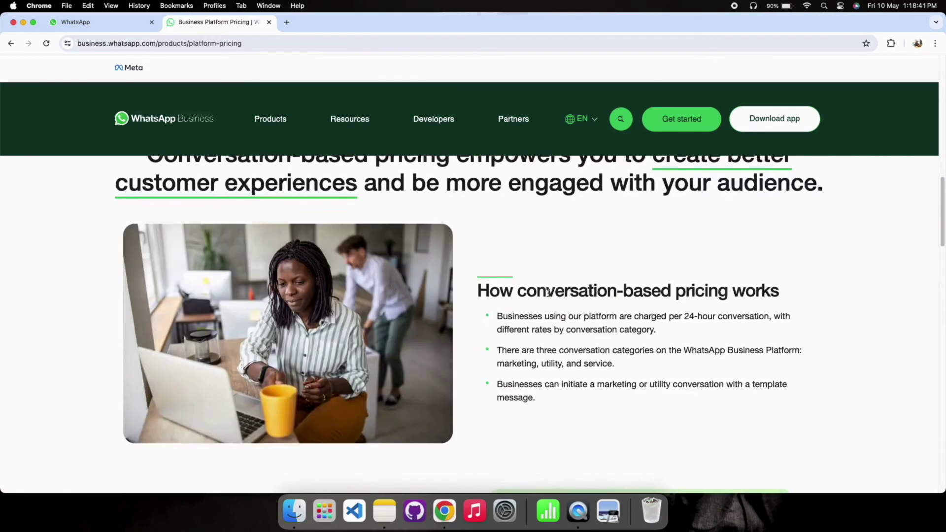
{"action": "scroll", "coordinate": [548, 293], "scroll_direction": "down", "scroll_amount": 10}
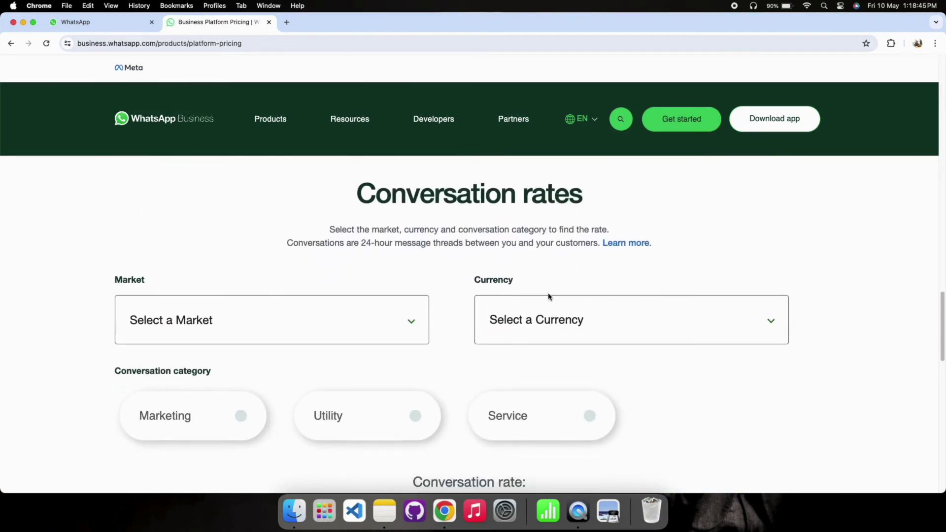
Set market to India and currency to INR, then compare Marketing, Utility and Service rates.
{"action": "left_click", "coordinate": [427, 309]}
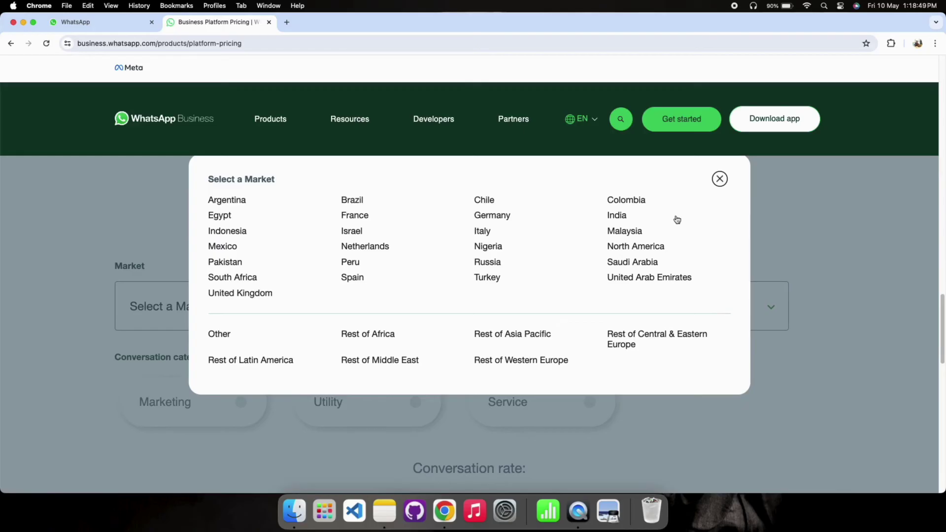
{"action": "left_click", "coordinate": [614, 216]}
{"action": "left_click", "coordinate": [615, 306]}
{"action": "left_click", "coordinate": [567, 379]}
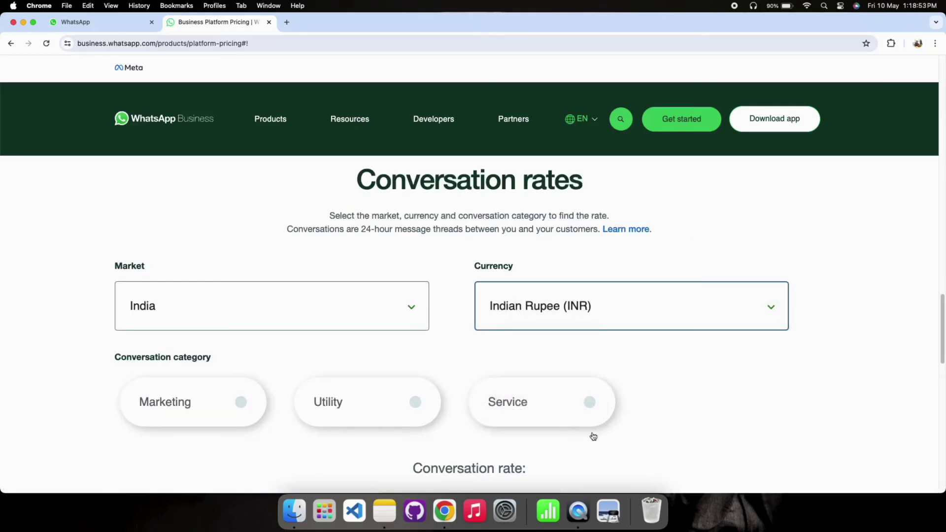
{"action": "scroll", "coordinate": [735, 384], "scroll_direction": "down", "scroll_amount": 3}
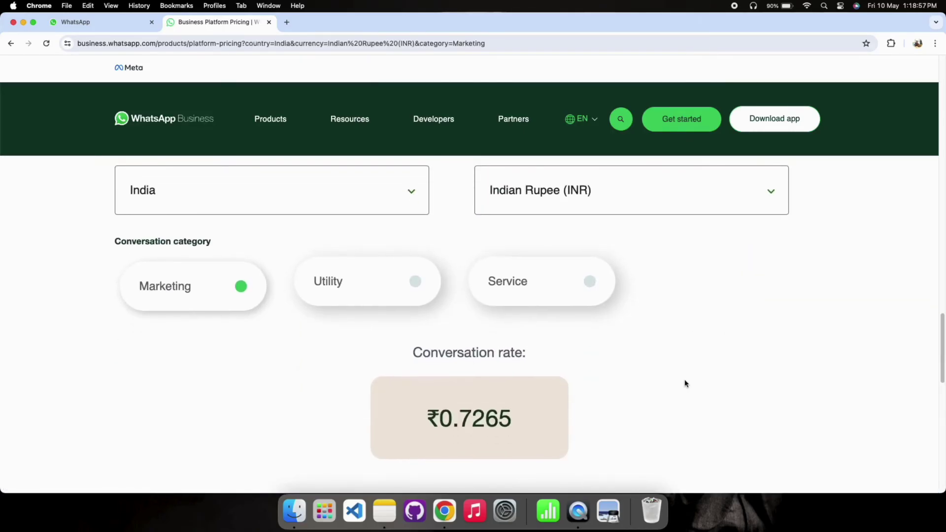
{"action": "left_click", "coordinate": [409, 304]}
{"action": "left_click", "coordinate": [577, 292]}
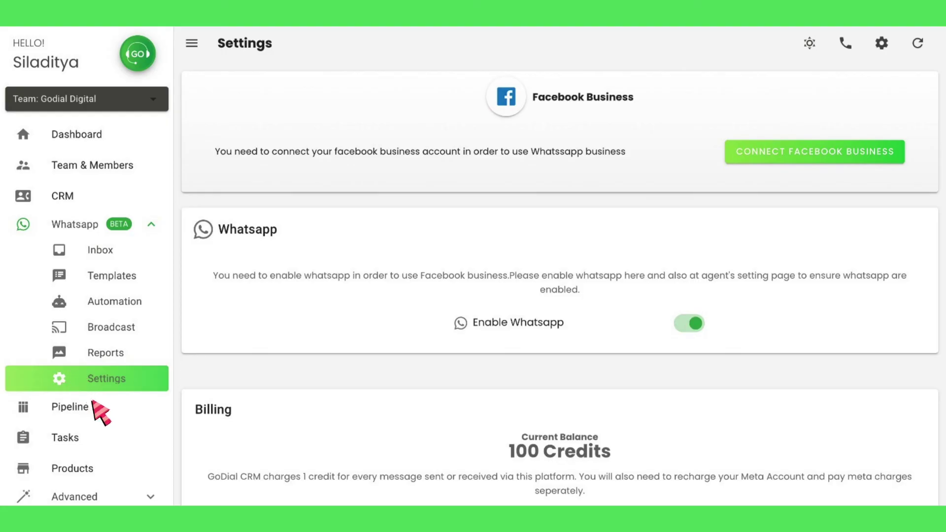
{"action": "left_click", "coordinate": [76, 382]}
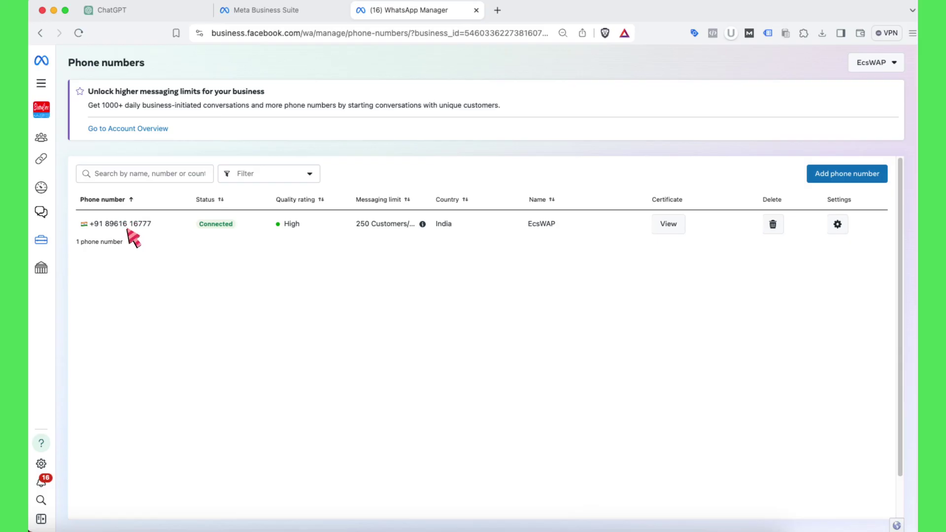
{"action": "left_click", "coordinate": [127, 227]}
{"action": "left_click", "coordinate": [130, 234]}
{"action": "left_click", "coordinate": [131, 234]}
{"action": "left_click", "coordinate": [127, 228]}
{"action": "left_click", "coordinate": [126, 230]}
{"action": "left_click", "coordinate": [127, 231]}
{"action": "left_click", "coordinate": [117, 233]}
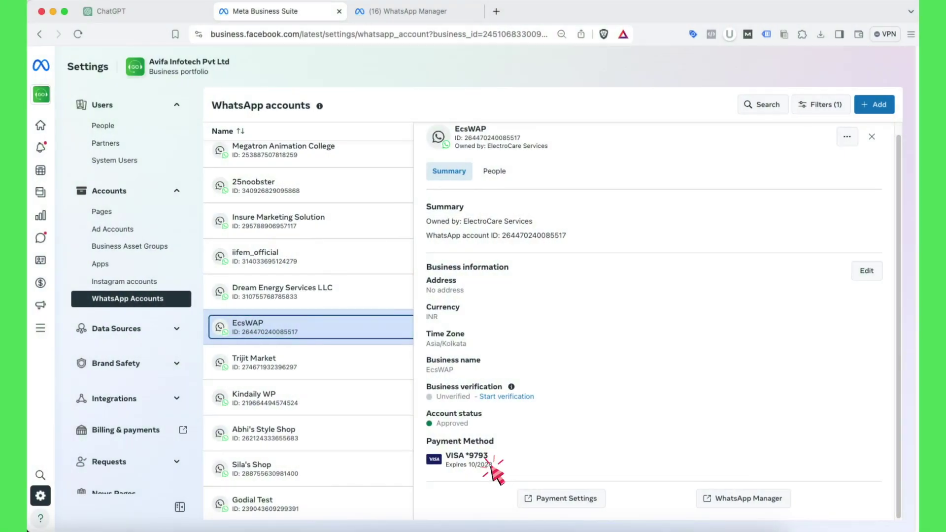